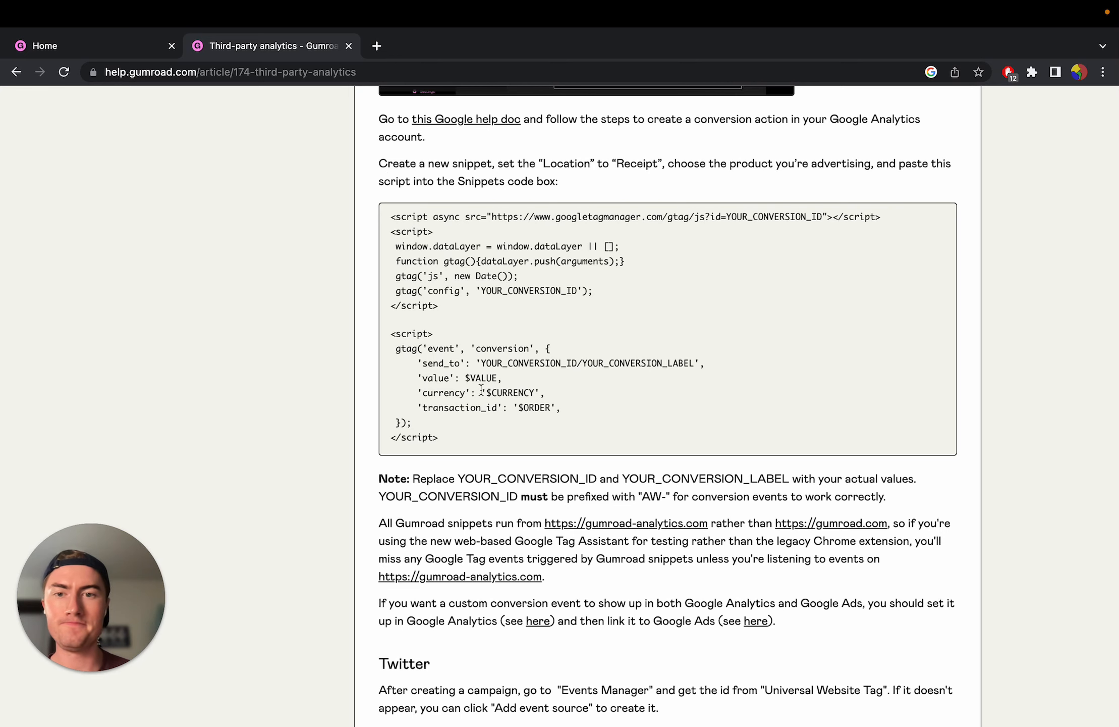
Copy the Google Ads conversion script from the help article and open the third-party analytics settings in the Gumroad dashboard
drag(451, 437, 386, 214)
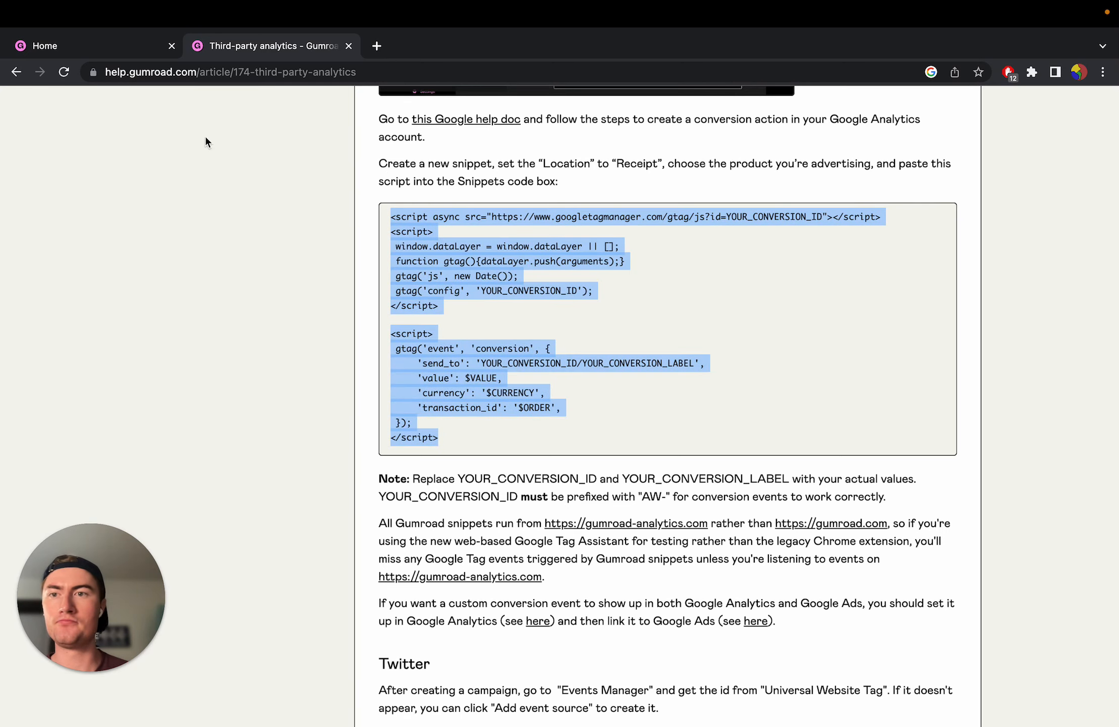
click(97, 53)
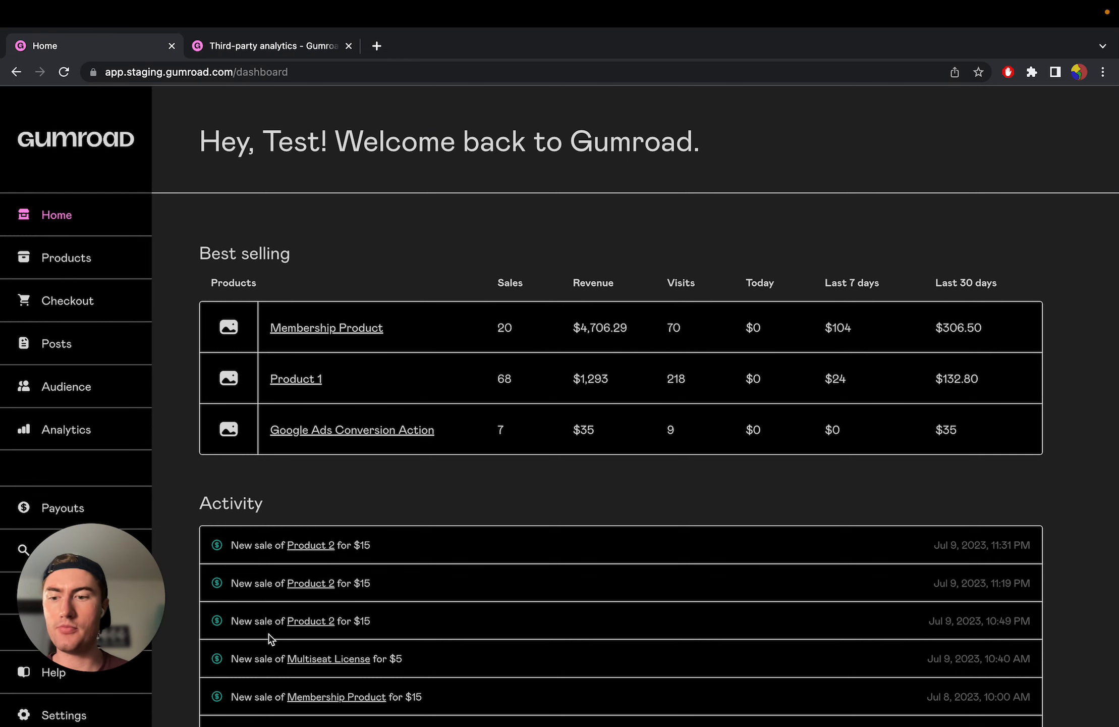
click(79, 716)
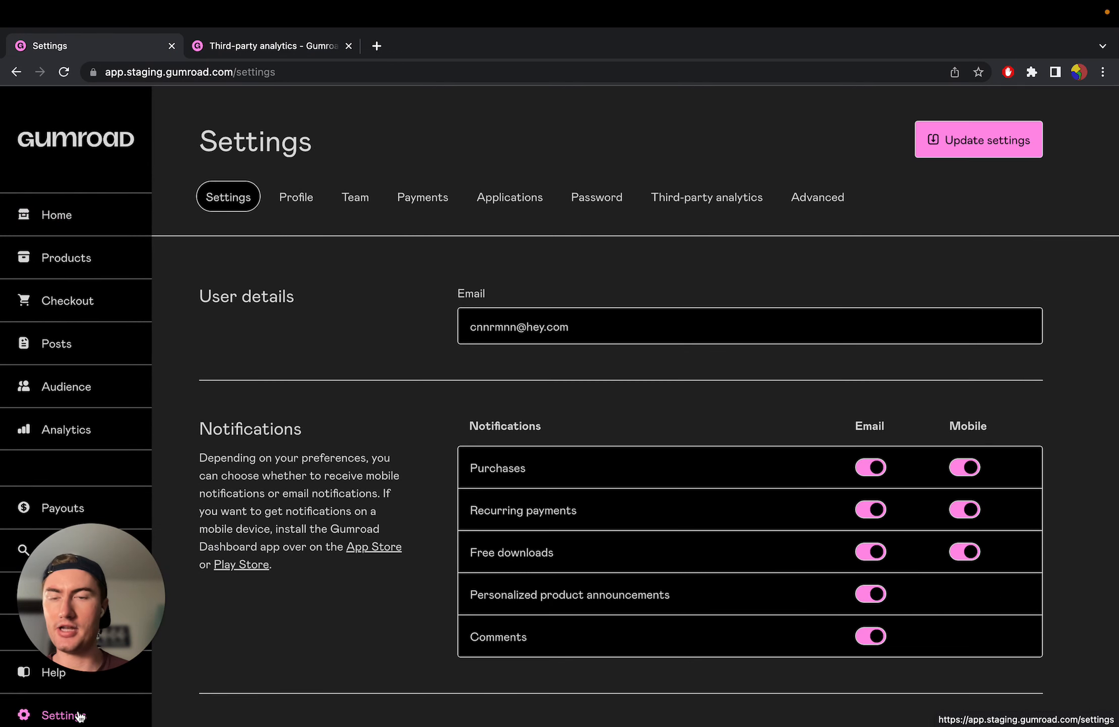
click(687, 207)
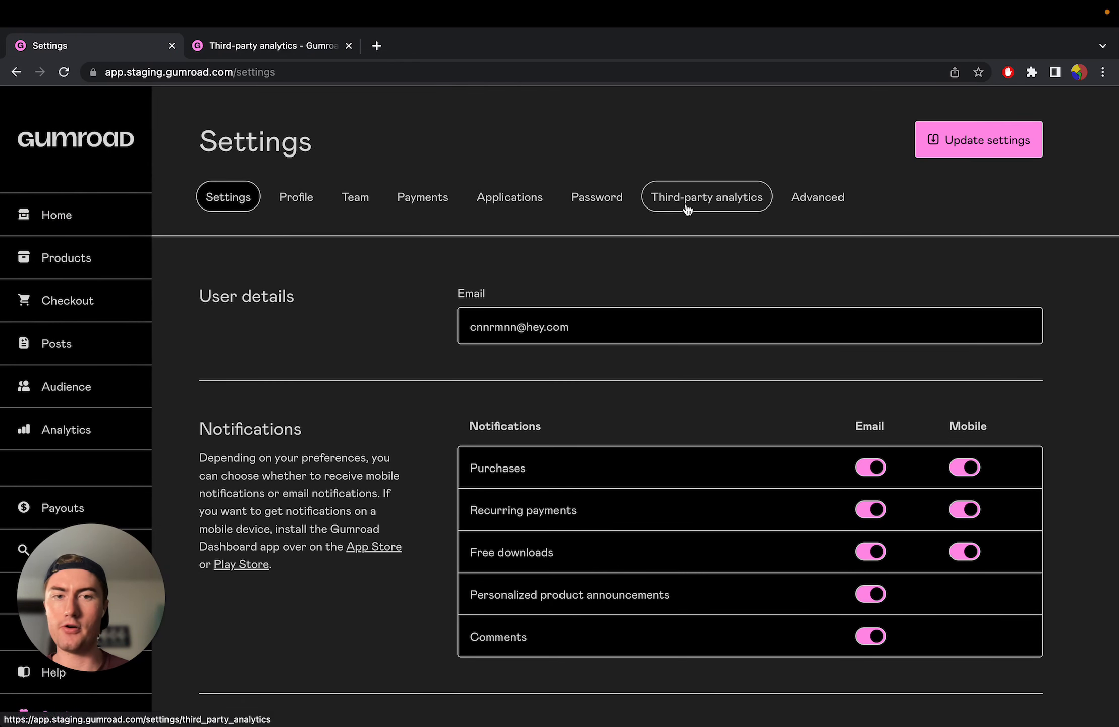
scroll(656, 505, down, 3)
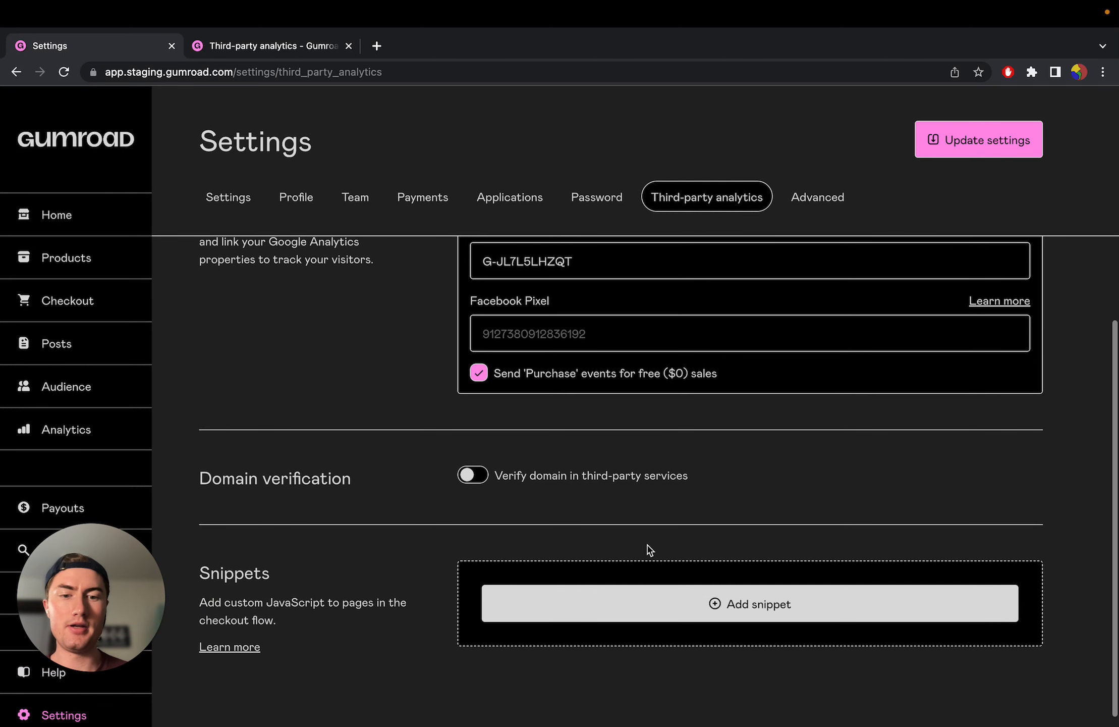
Add a custom JavaScript snippet named "Google Ads Conversion Product 2"
click(626, 602)
click(547, 652)
text(Go)
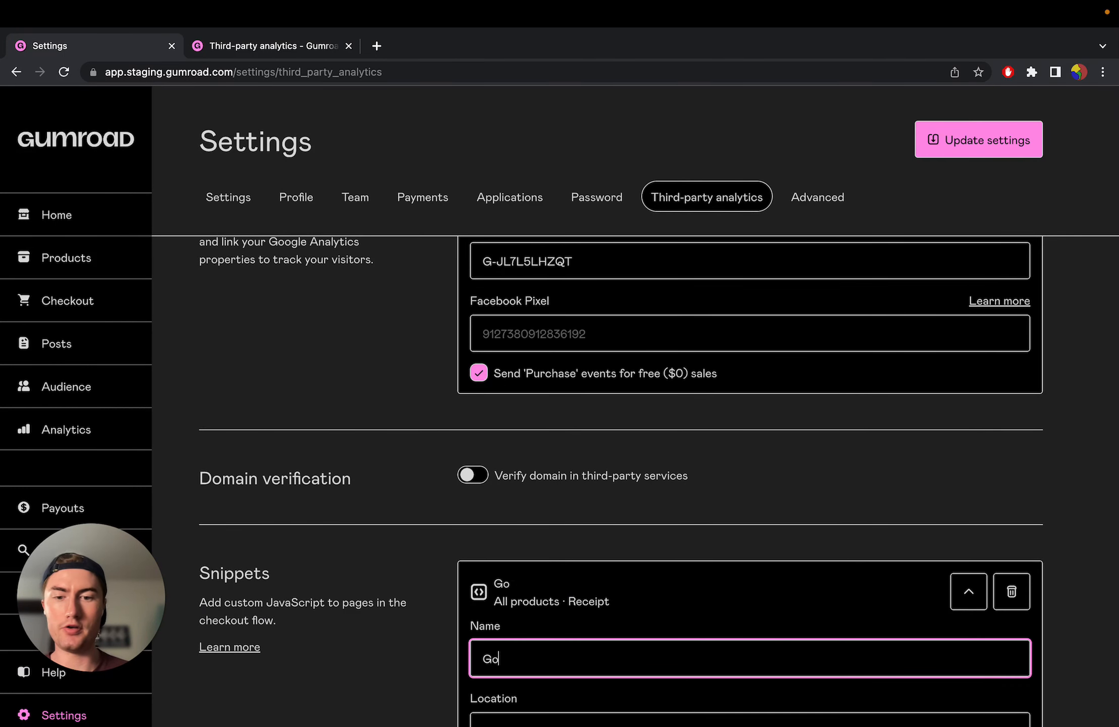
text(ogle Ads Conv)
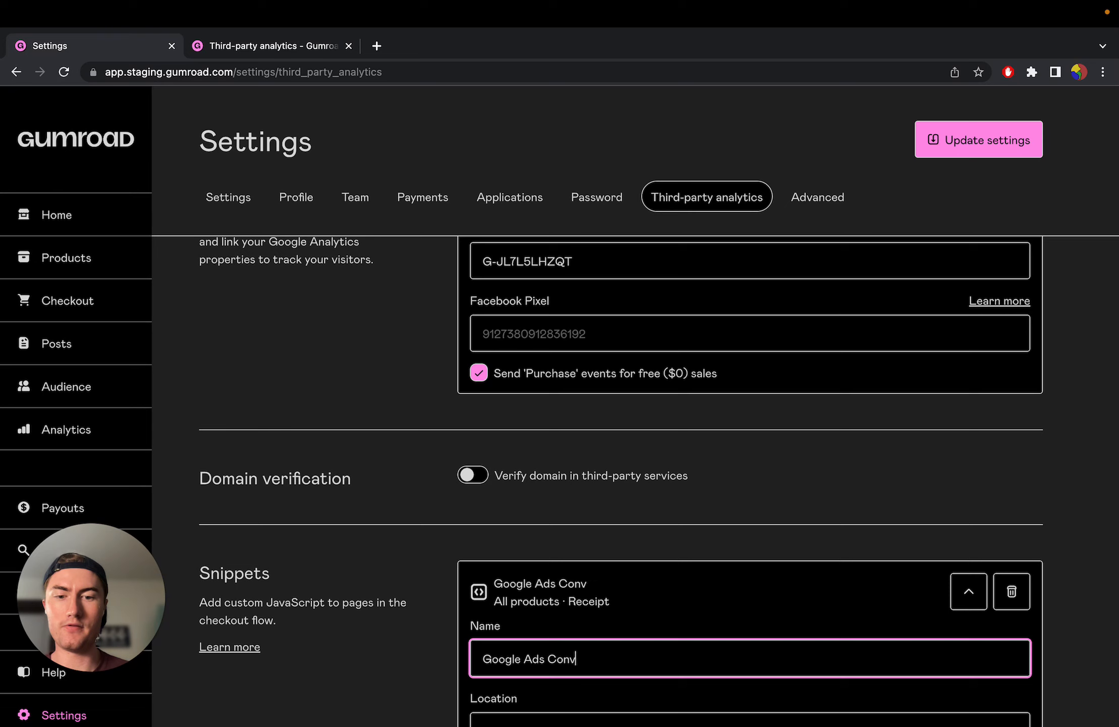
text(ersion Product 2)
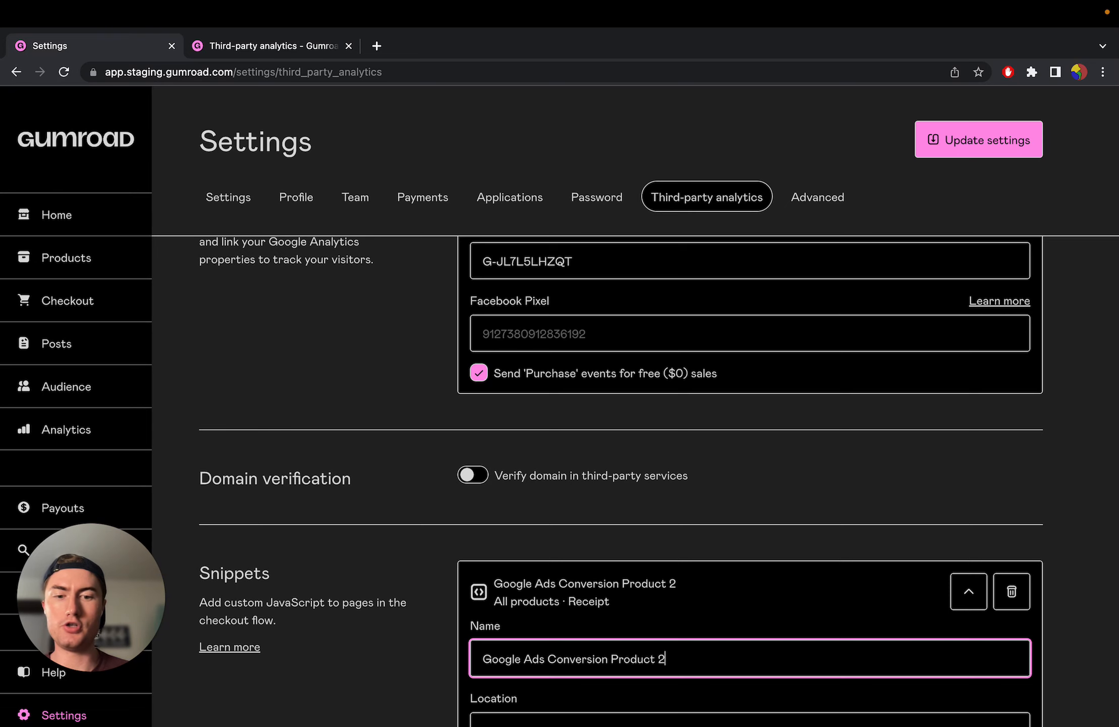
Keep the snippet's location as Receipt and restrict it to Product 2
scroll(549, 655, down, 3)
scroll(524, 625, down, 1)
click(531, 537)
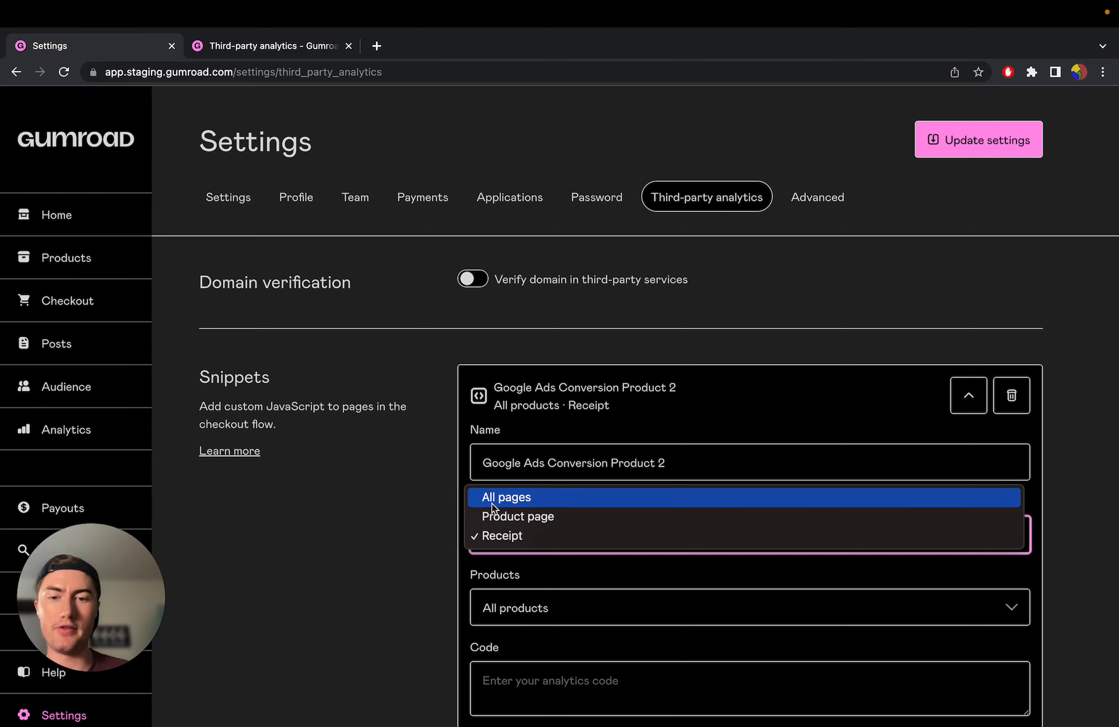
click(438, 550)
scroll(440, 550, down, 1)
scroll(440, 549, down, 2)
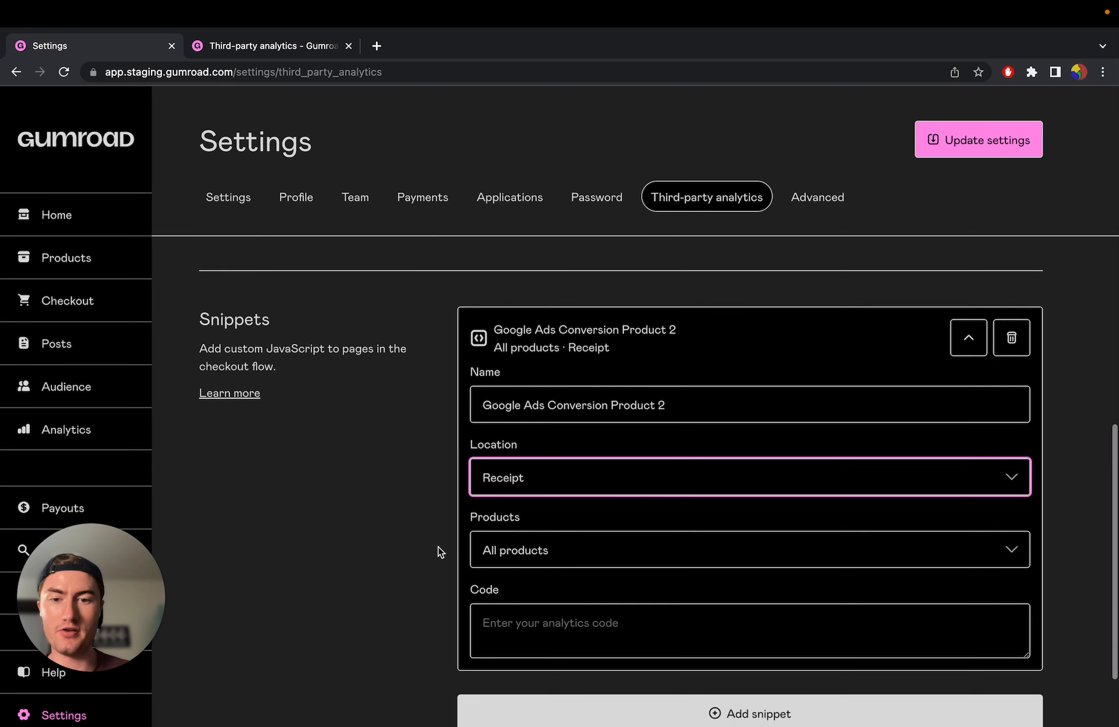
scroll(490, 570, down, 2)
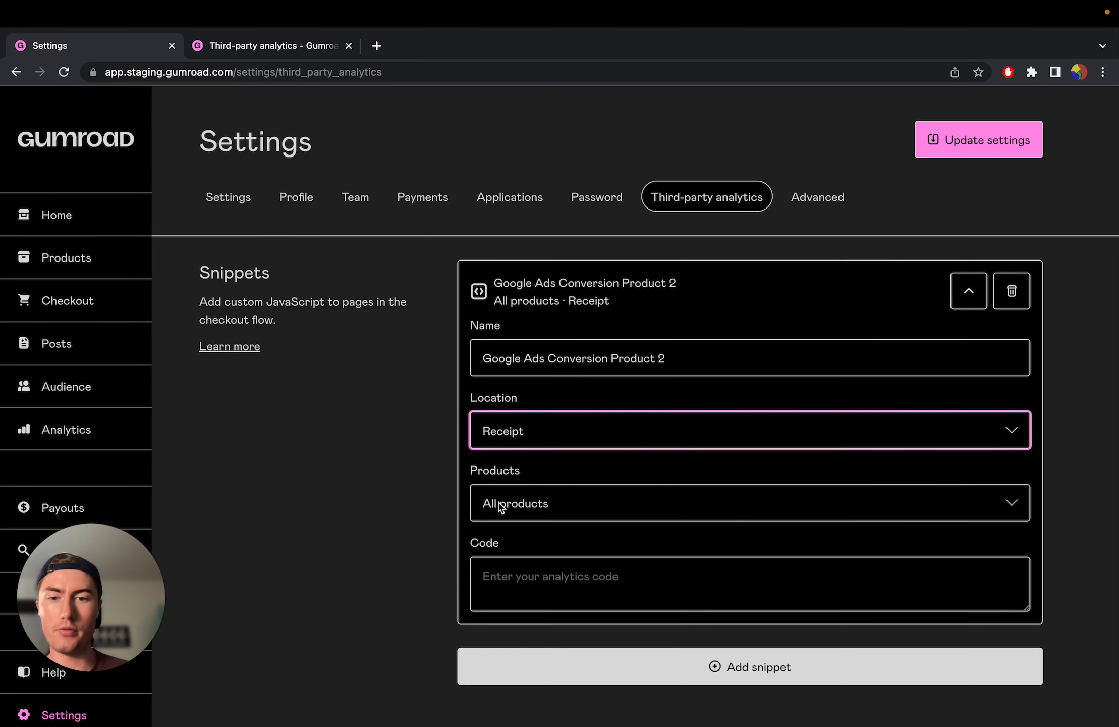
click(500, 501)
click(504, 560)
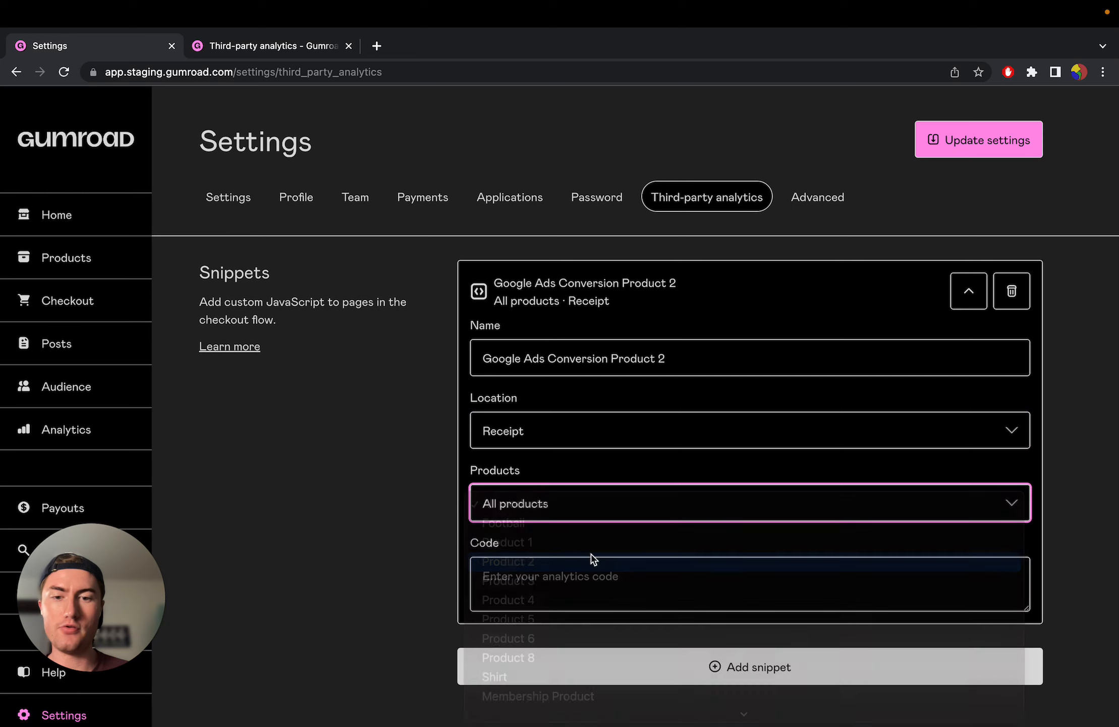
Enlarge the snippet's code box and paste the copied conversion script into it
scroll(722, 559, down, 2)
drag(1026, 562, 1077, 726)
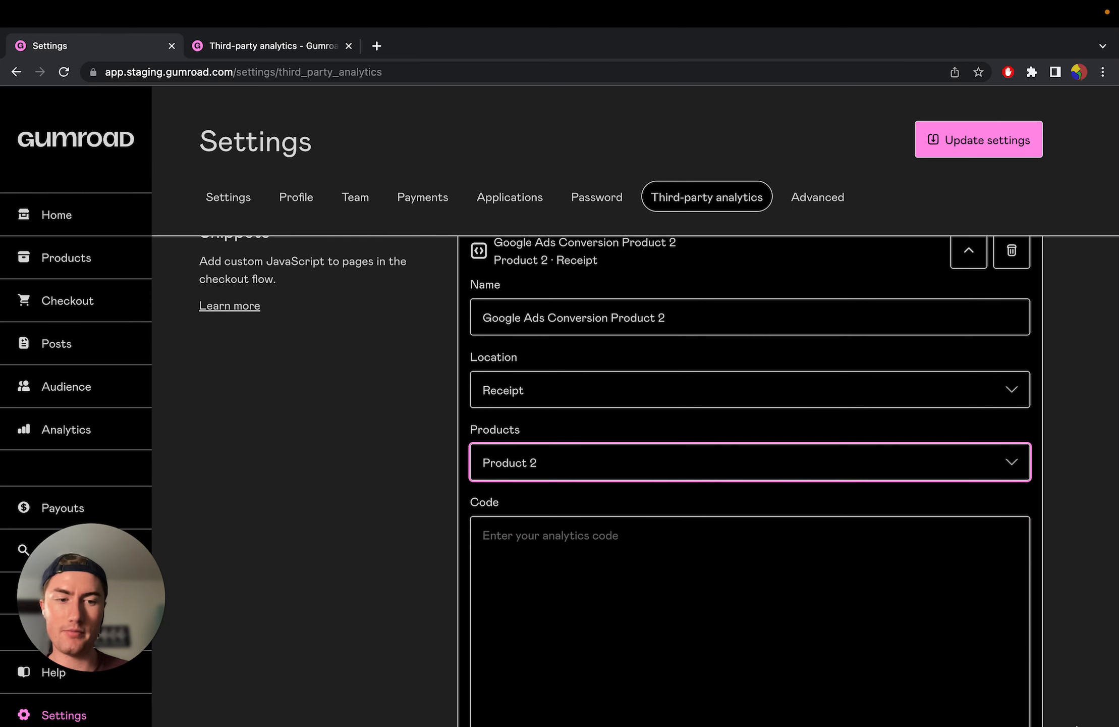
scroll(1069, 651, down, 3)
click(869, 507)
key(super+v)
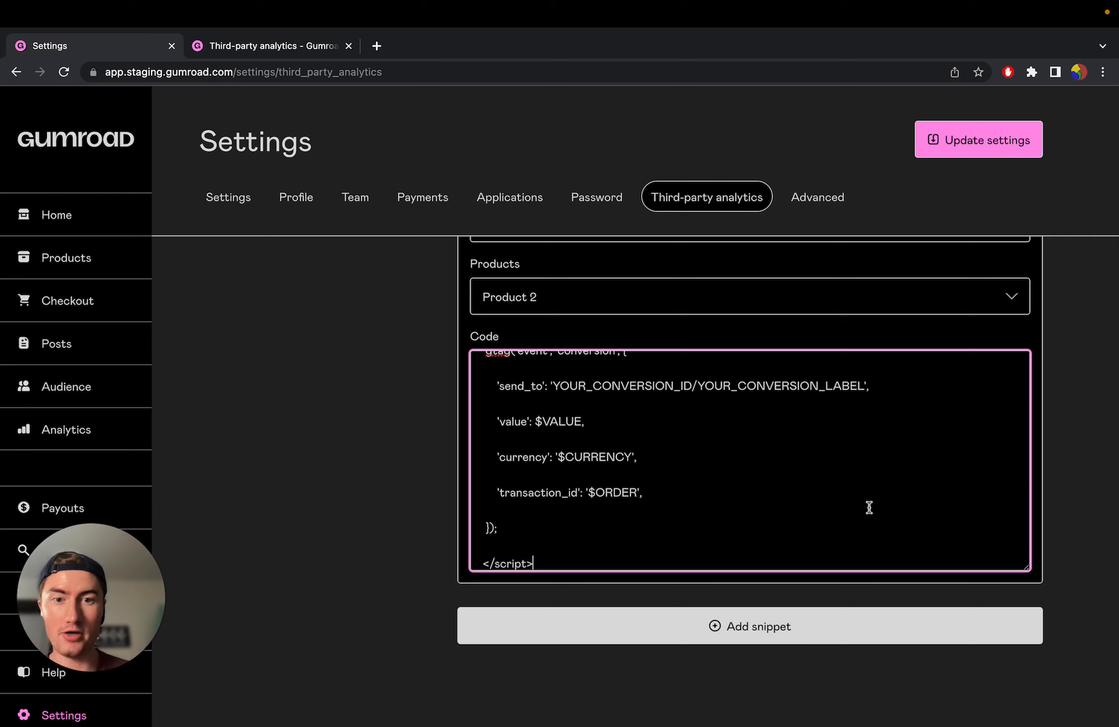
Examine the YOUR_CONVERSION_ID and YOUR_CONVERSION_LABEL placeholders throughout the pasted script
scroll(868, 507, up, 10)
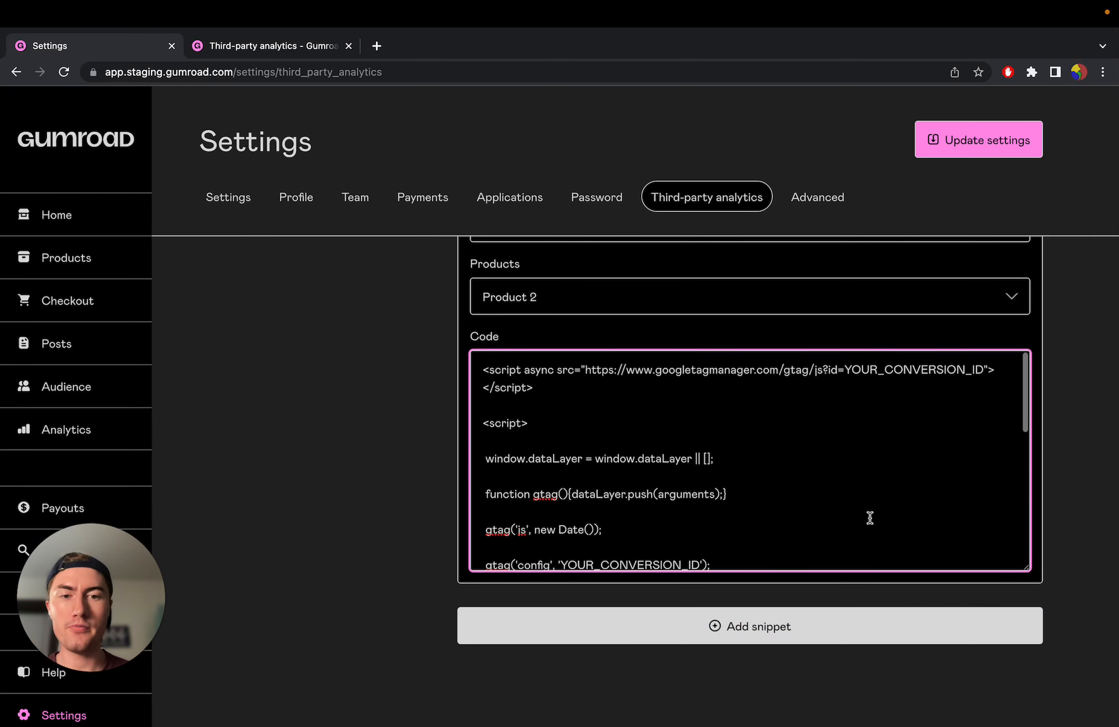
double_click(871, 375)
scroll(867, 379, down, 3)
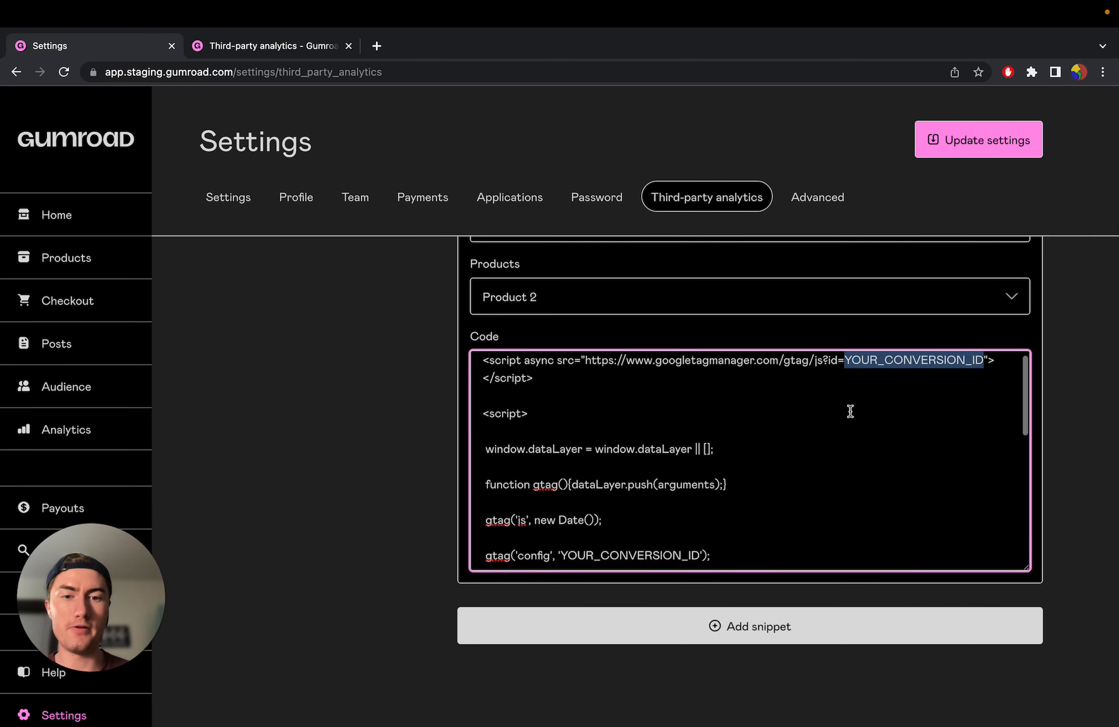
double_click(613, 419)
scroll(613, 418, down, 1)
scroll(613, 417, down, 1)
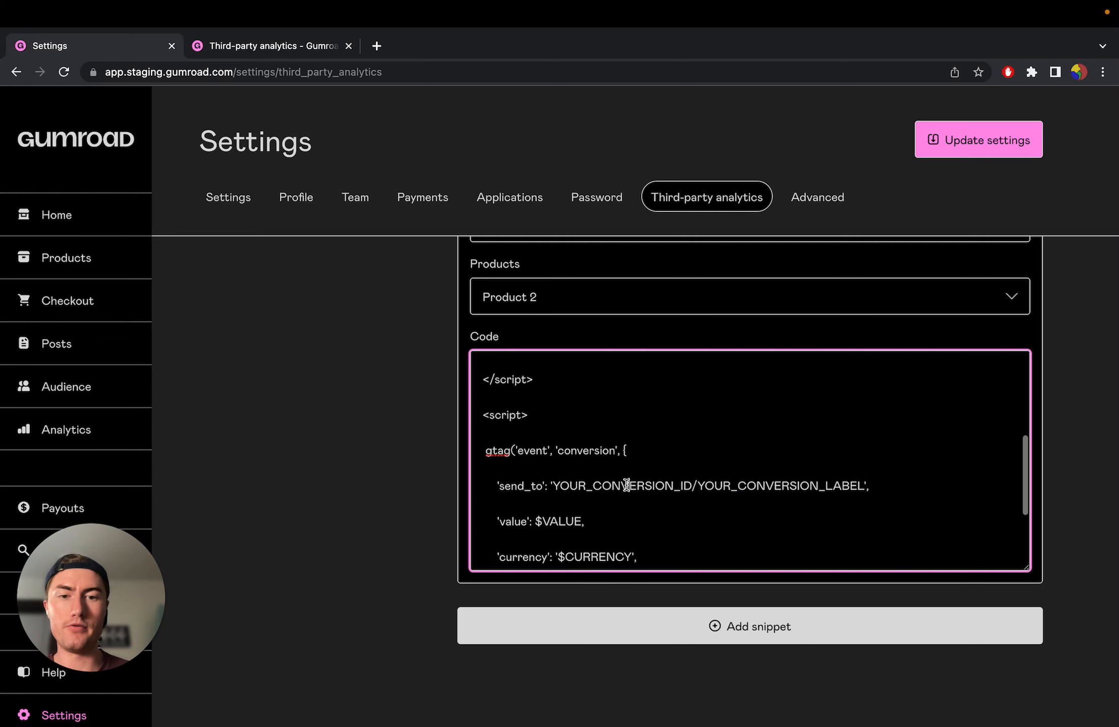
double_click(625, 485)
double_click(744, 485)
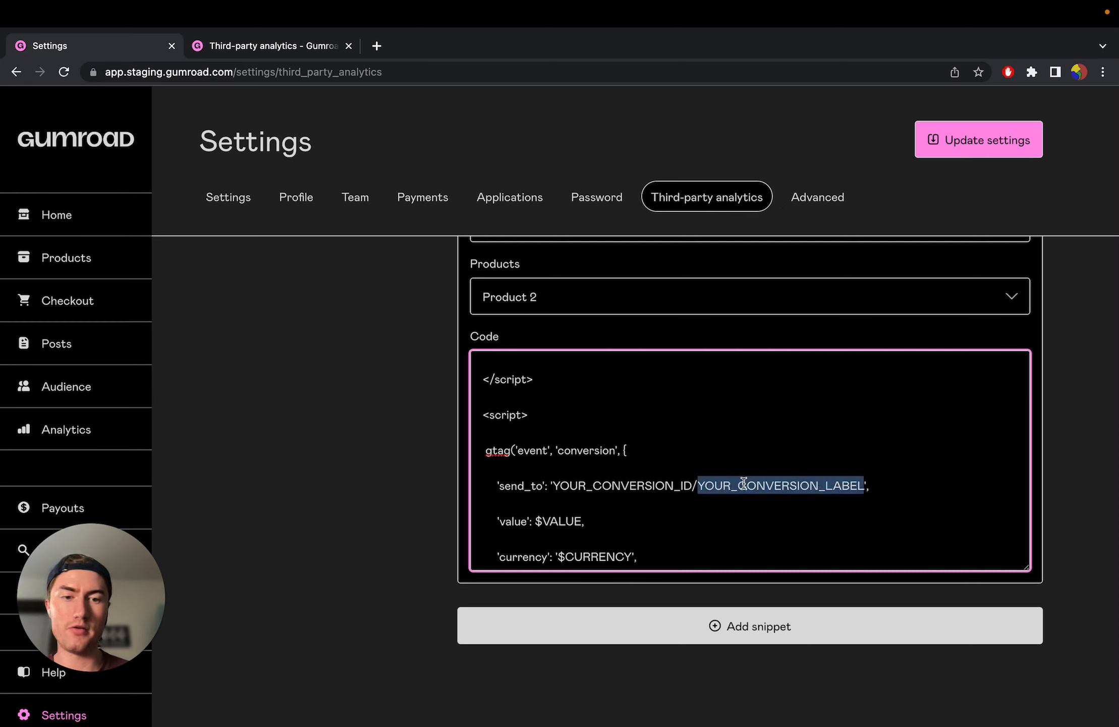
click(729, 459)
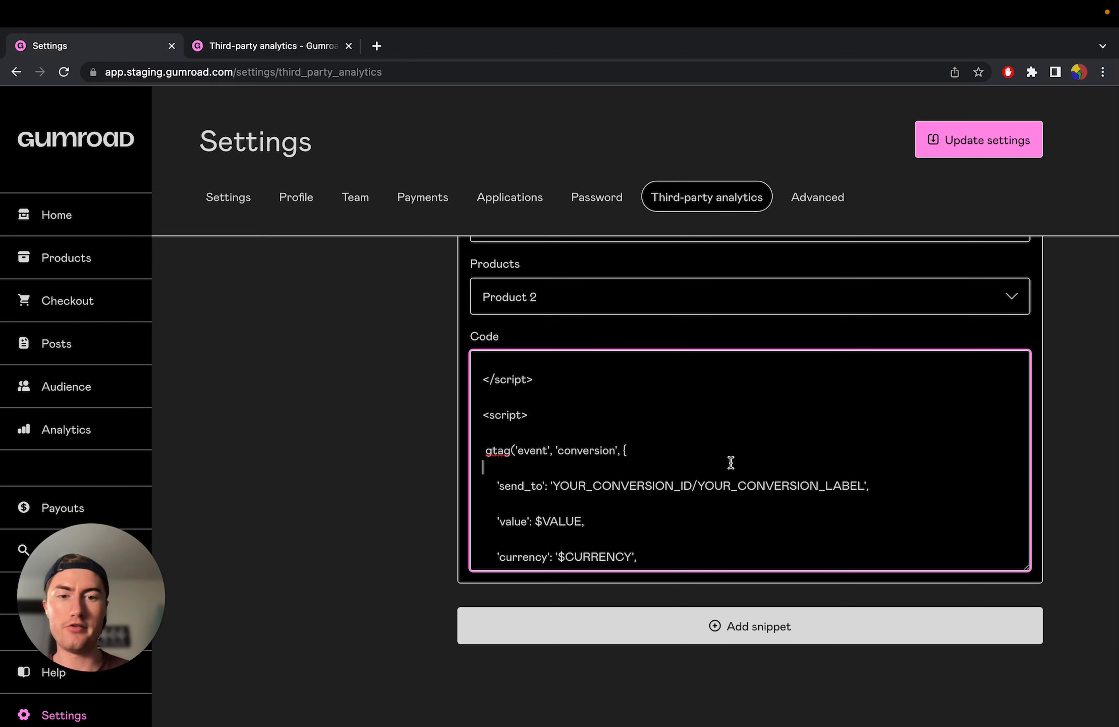
scroll(737, 477, up, 6)
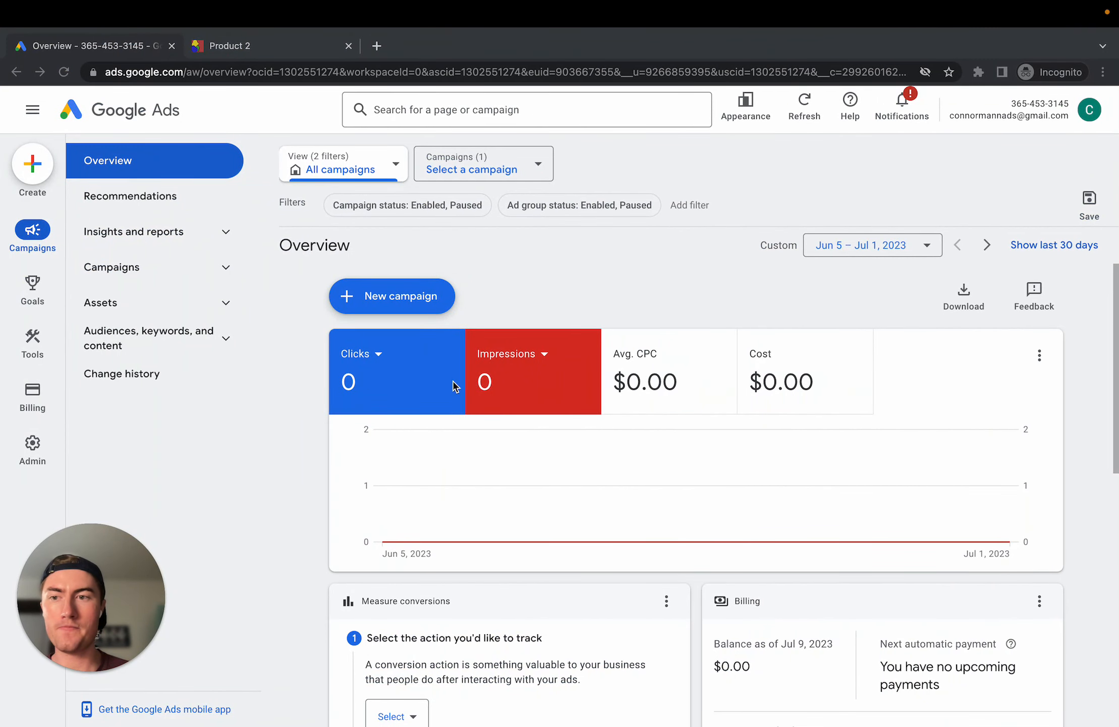
Switch to Google Ads and start a new website conversion action from the conversion goals summary
click(33, 293)
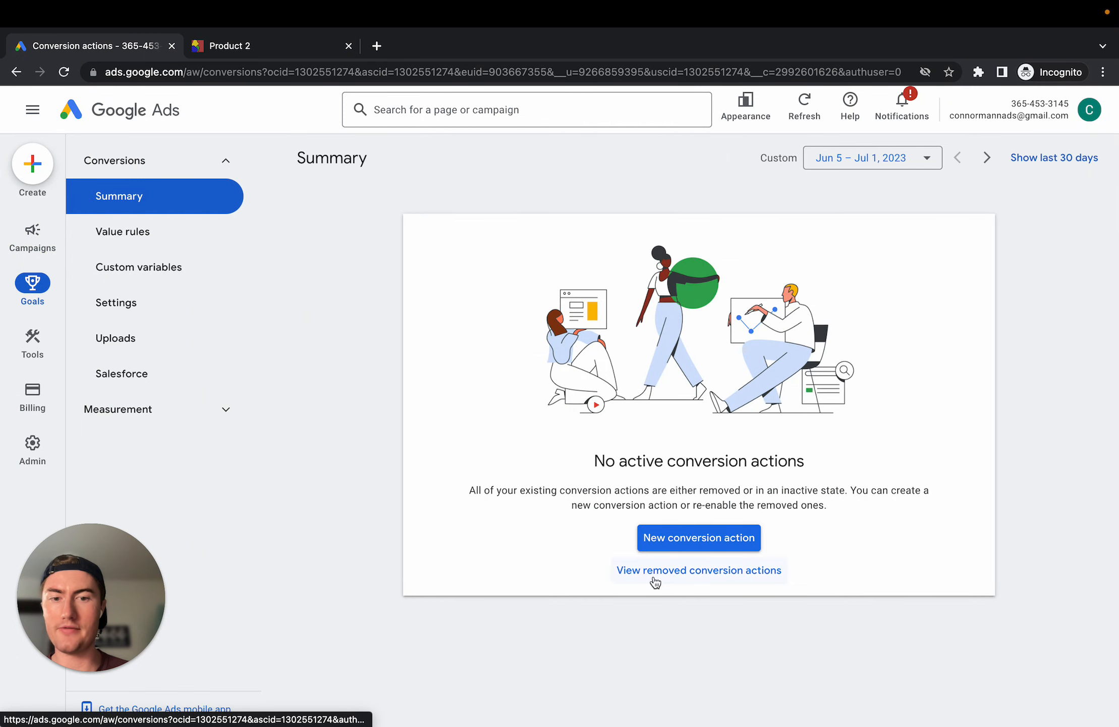
drag(594, 460, 834, 462)
click(834, 459)
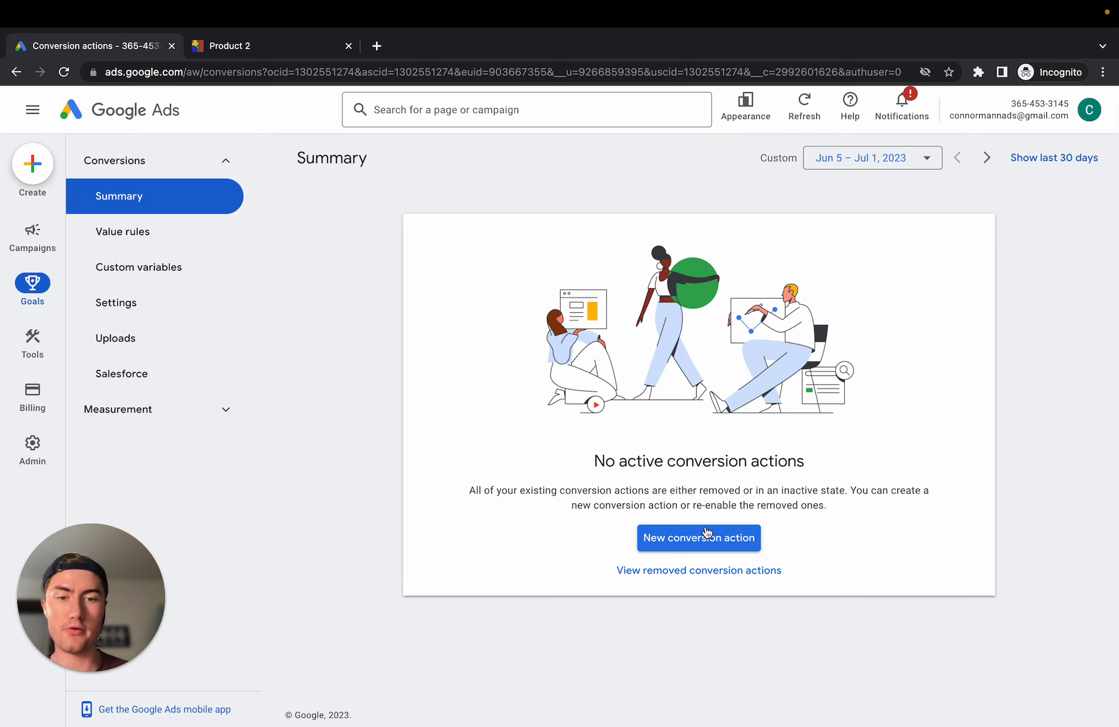
click(707, 532)
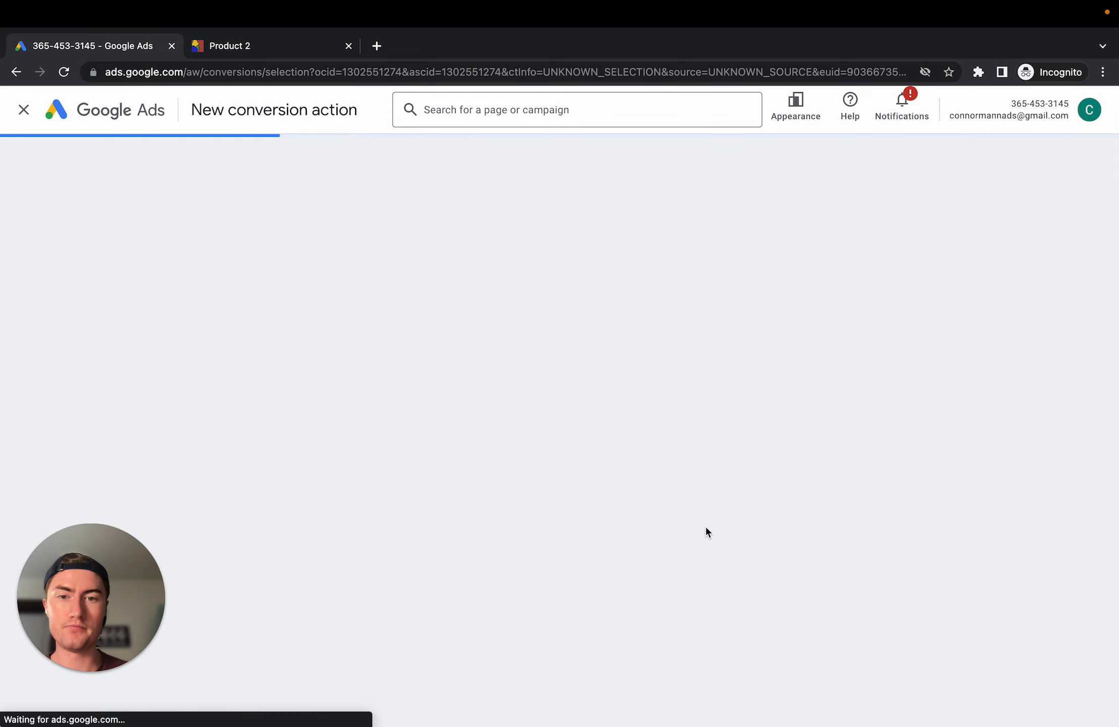
click(318, 353)
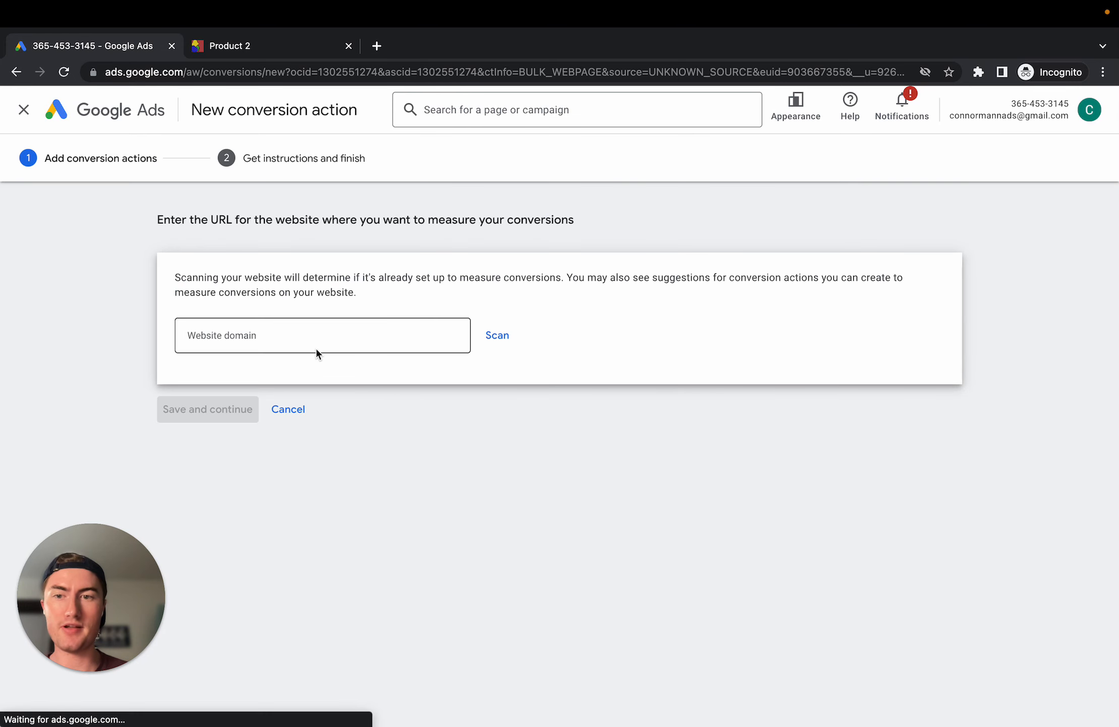
Enter app.gumroad.com as the website domain and scan it
click(296, 330)
text(app.g)
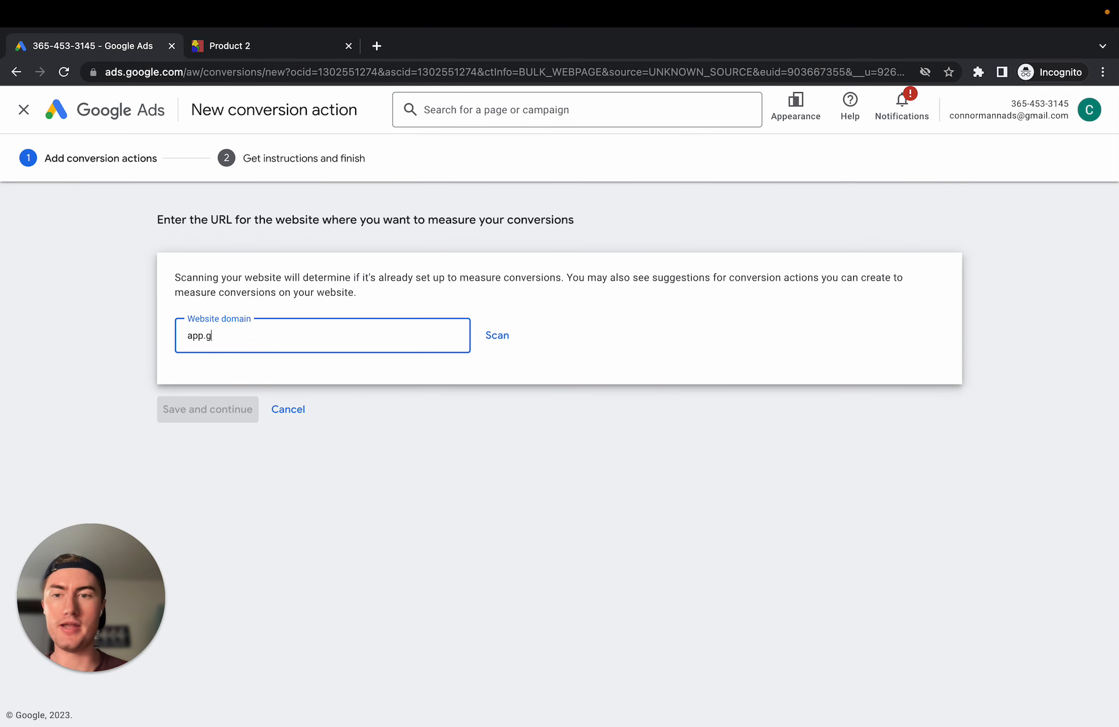
text(umroad.com)
key(Return)
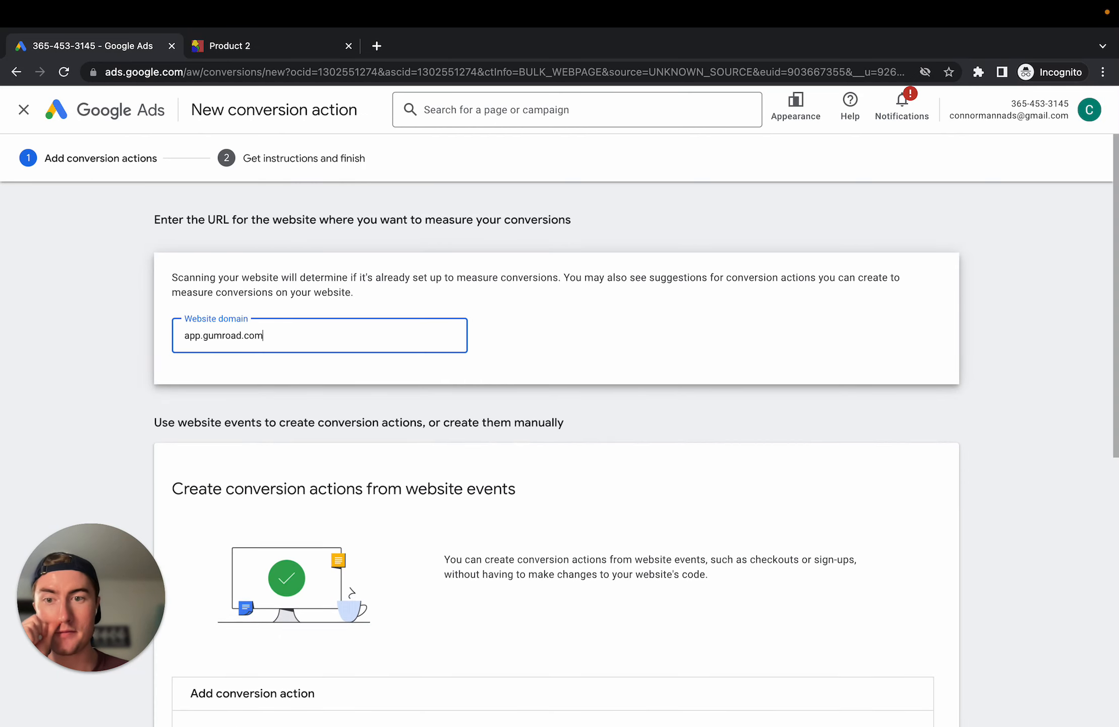
Dismiss the website-event conversion form and add a conversion action manually using code instead
scroll(398, 505, down, 2)
click(542, 399)
drag(172, 404, 562, 418)
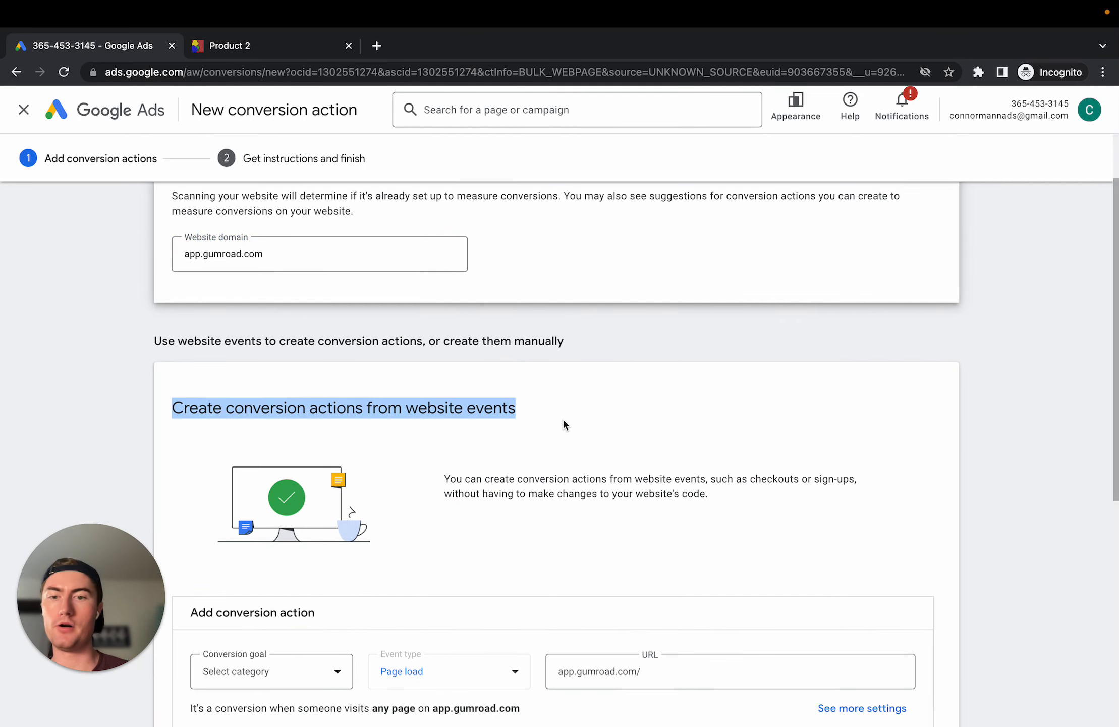
scroll(563, 419, down, 5)
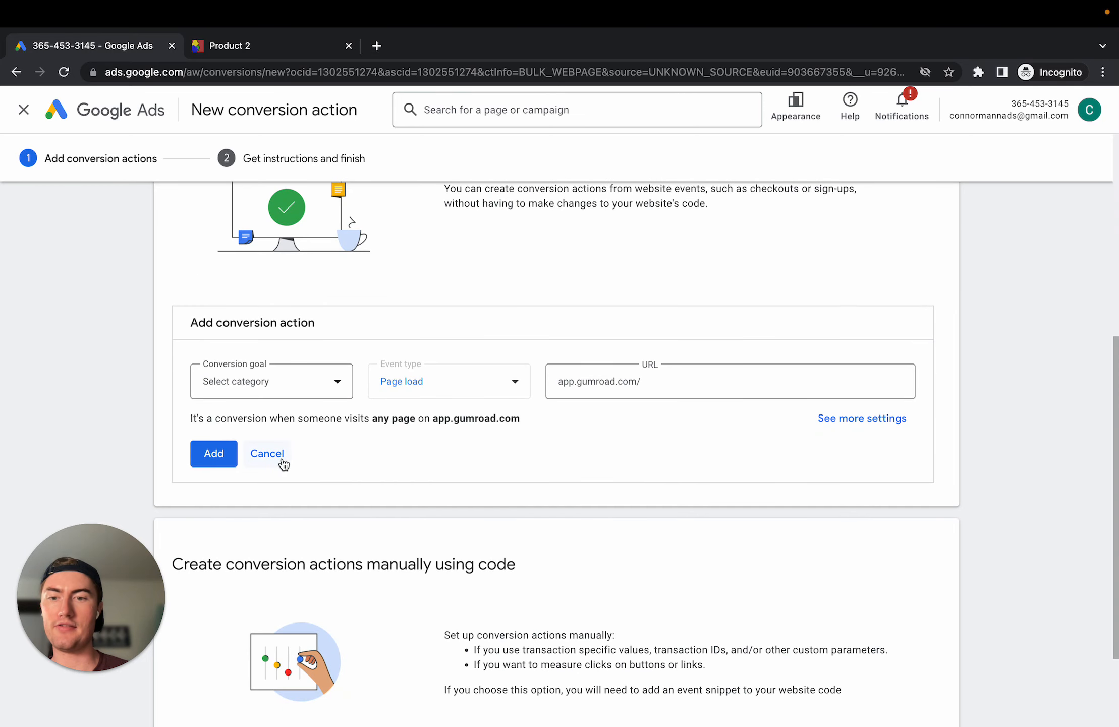
click(281, 457)
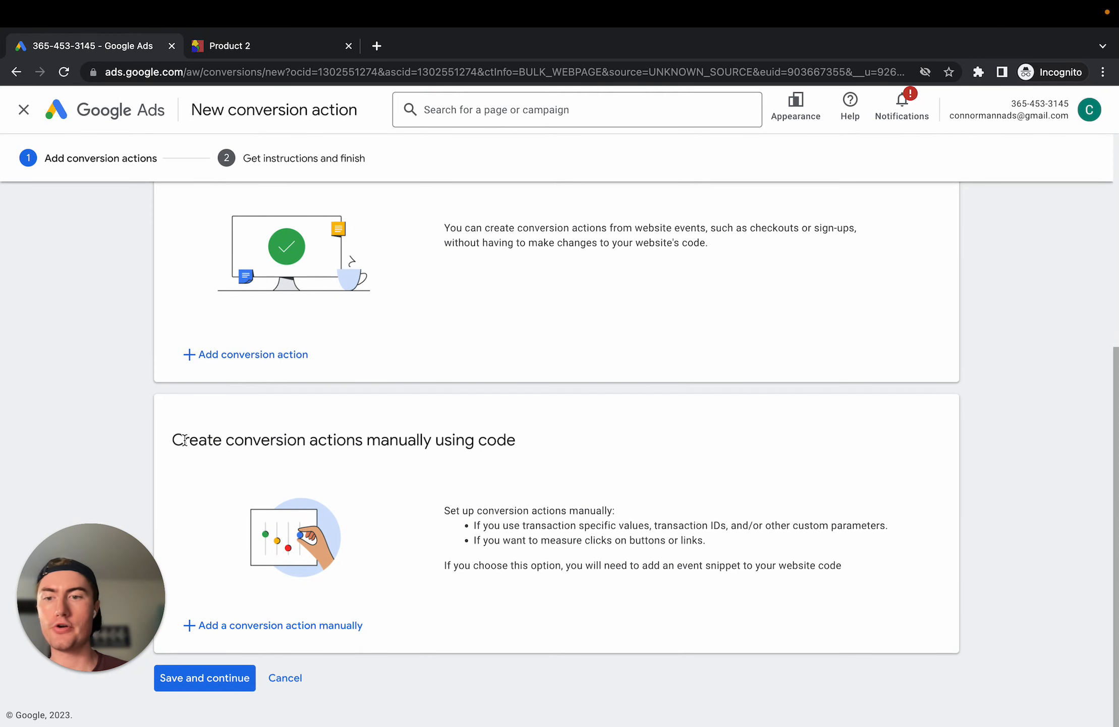
drag(184, 440, 538, 459)
click(538, 459)
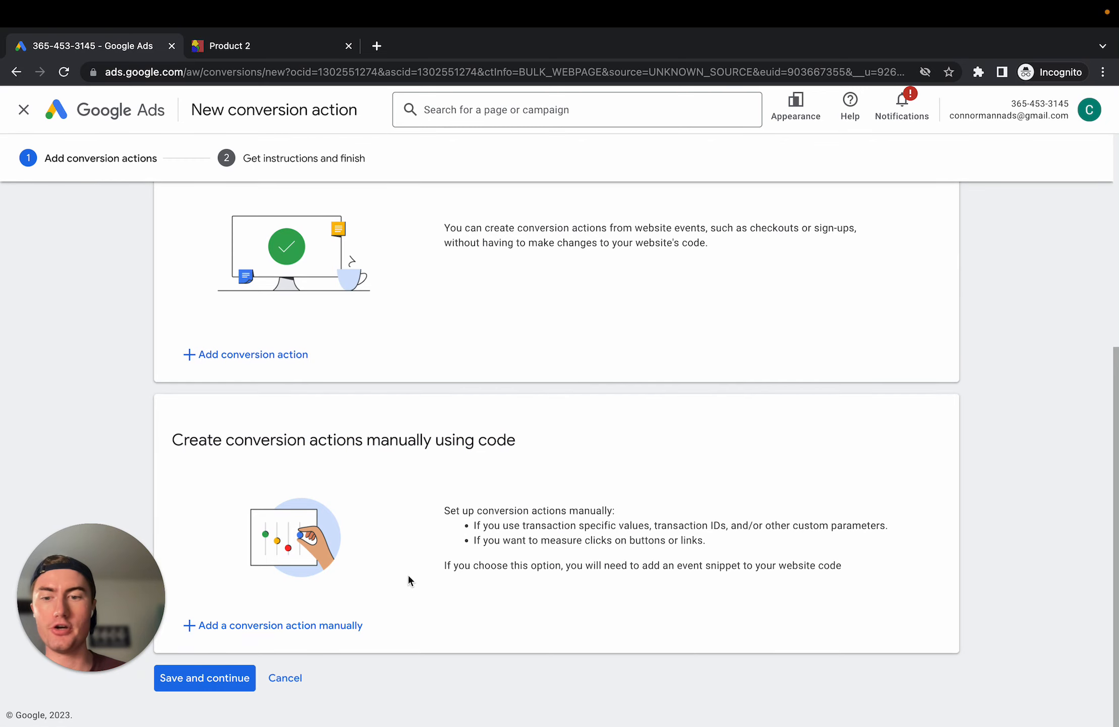
click(343, 624)
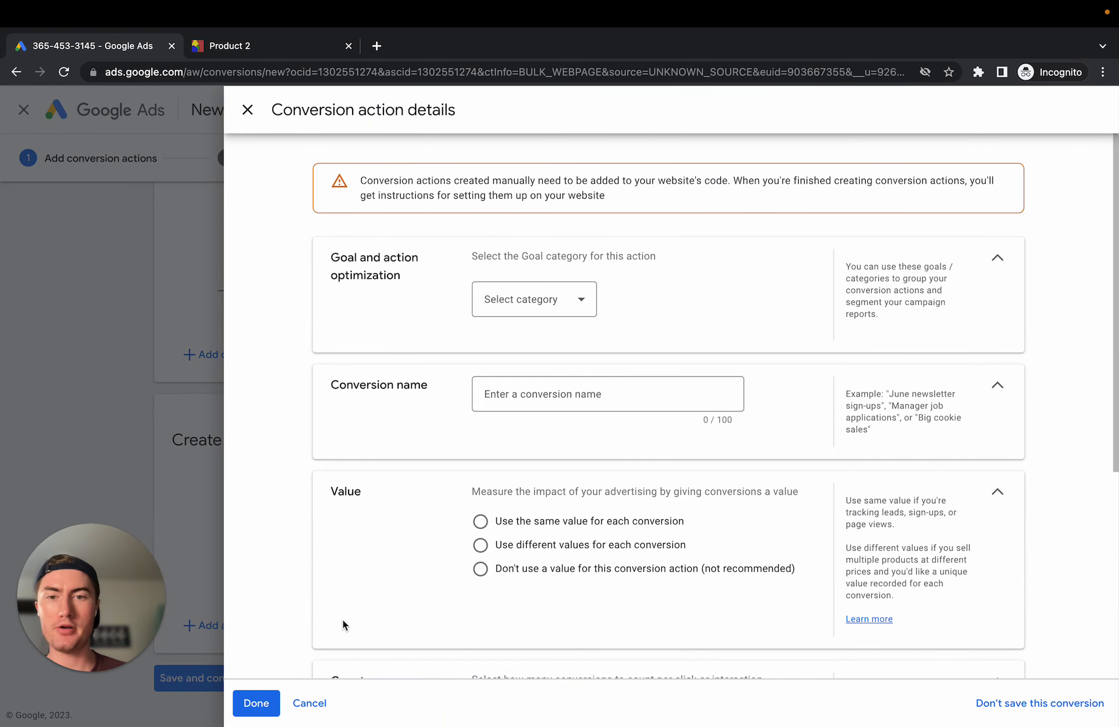
Set the goal category to Purchase and name the conversion "Product 2 Purchase (Gumroad)"
click(522, 286)
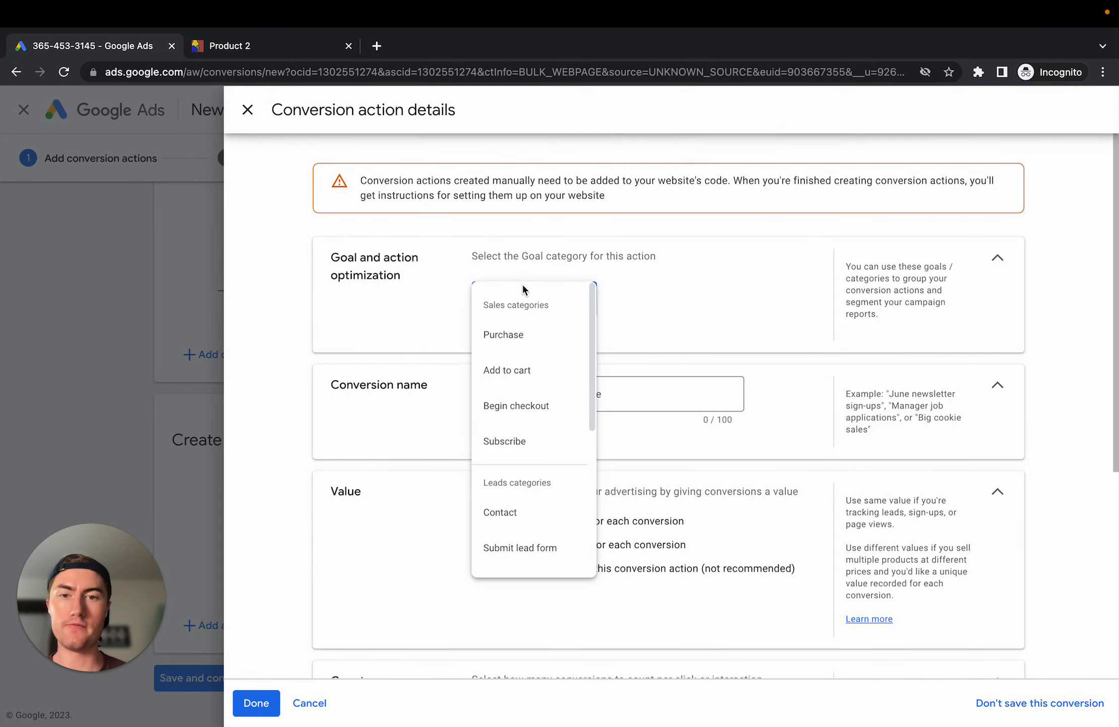
click(507, 333)
click(518, 441)
text(Product 2 Purchase (Gumroad))
Set the conversion action to use different values for each conversion
scroll(482, 435, down, 5)
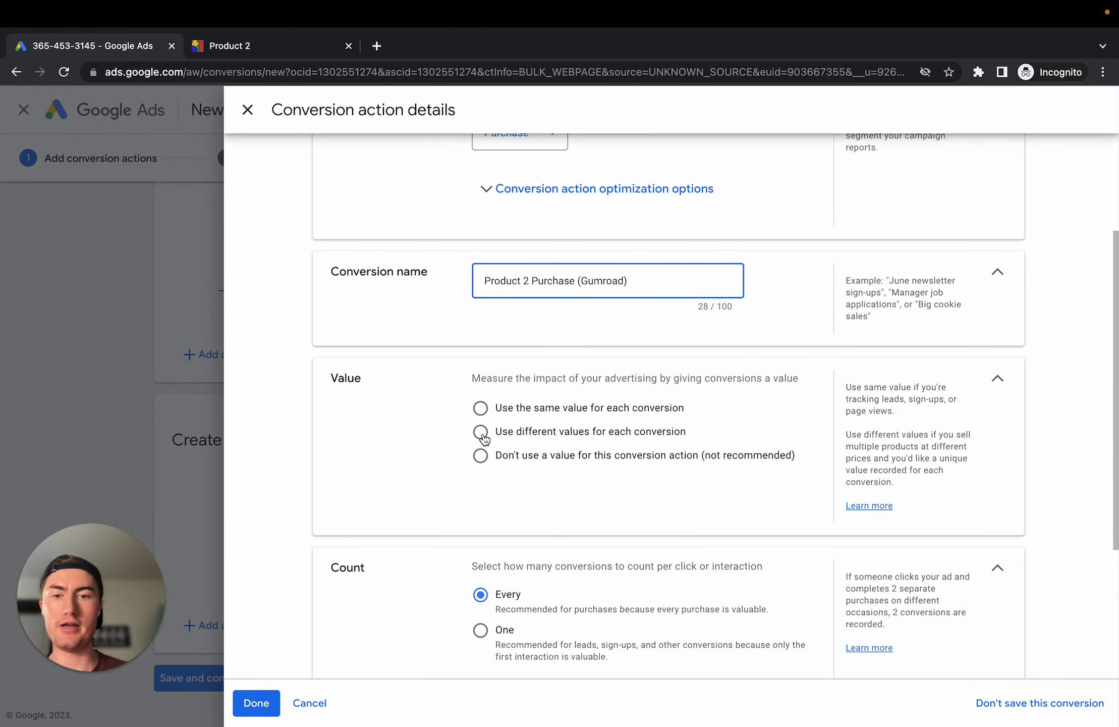
click(482, 433)
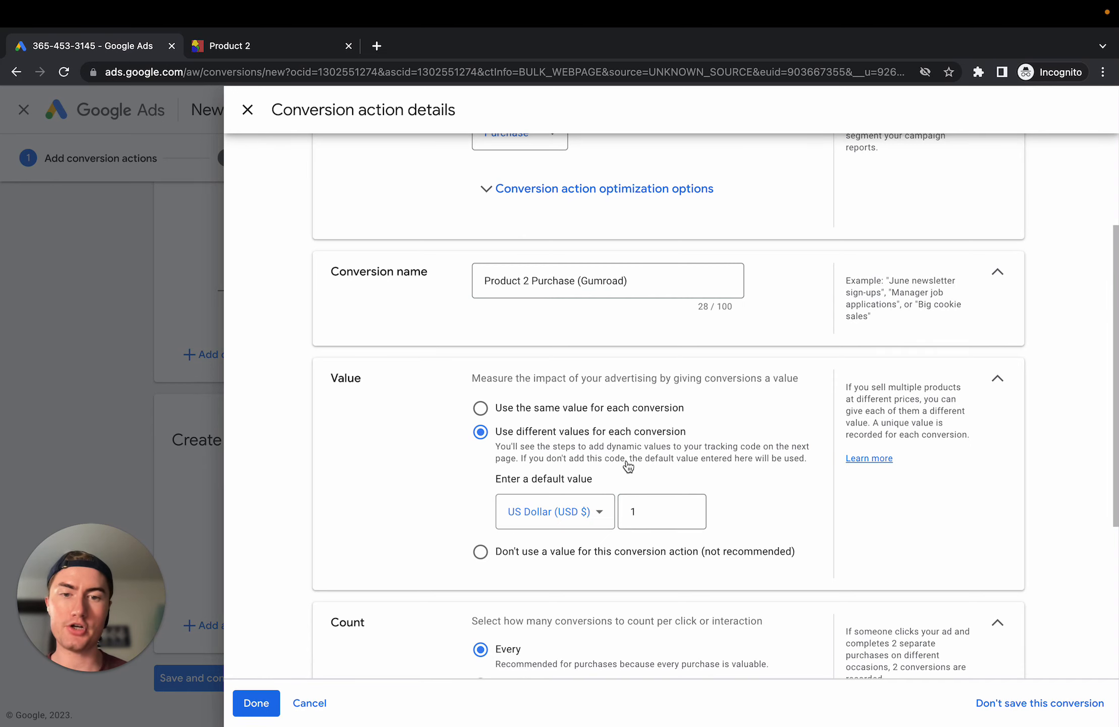
scroll(641, 478, down, 1)
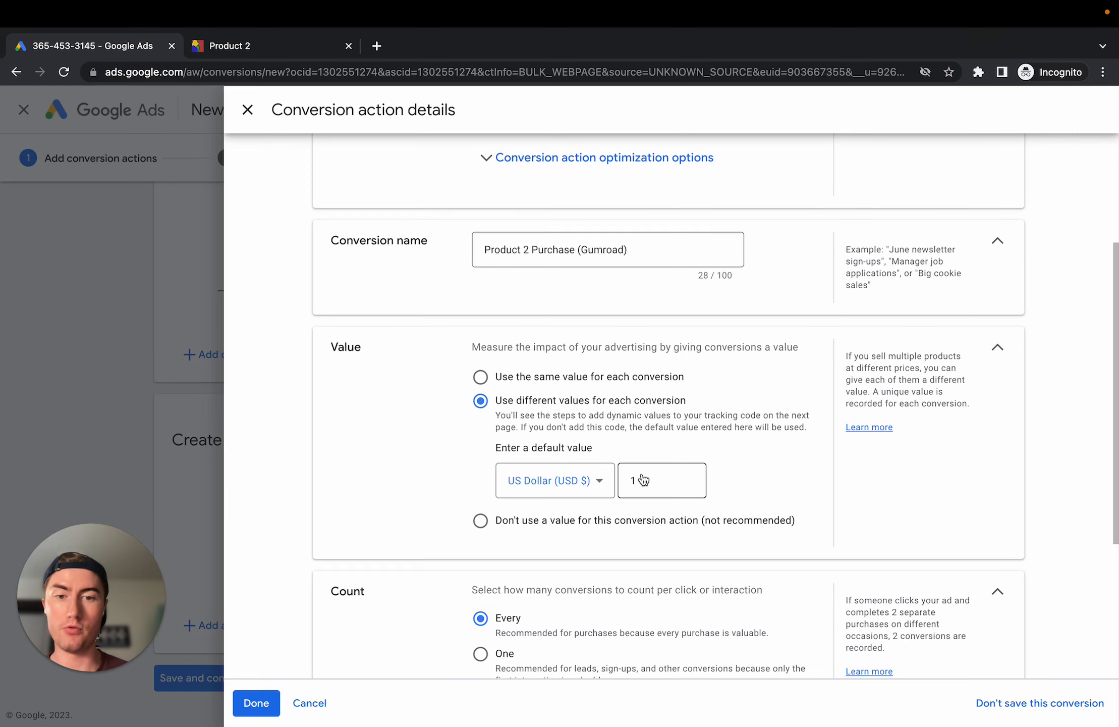
Accept the remaining conversion action settings, then save and continue to the tag setup instructions
scroll(643, 479, down, 2)
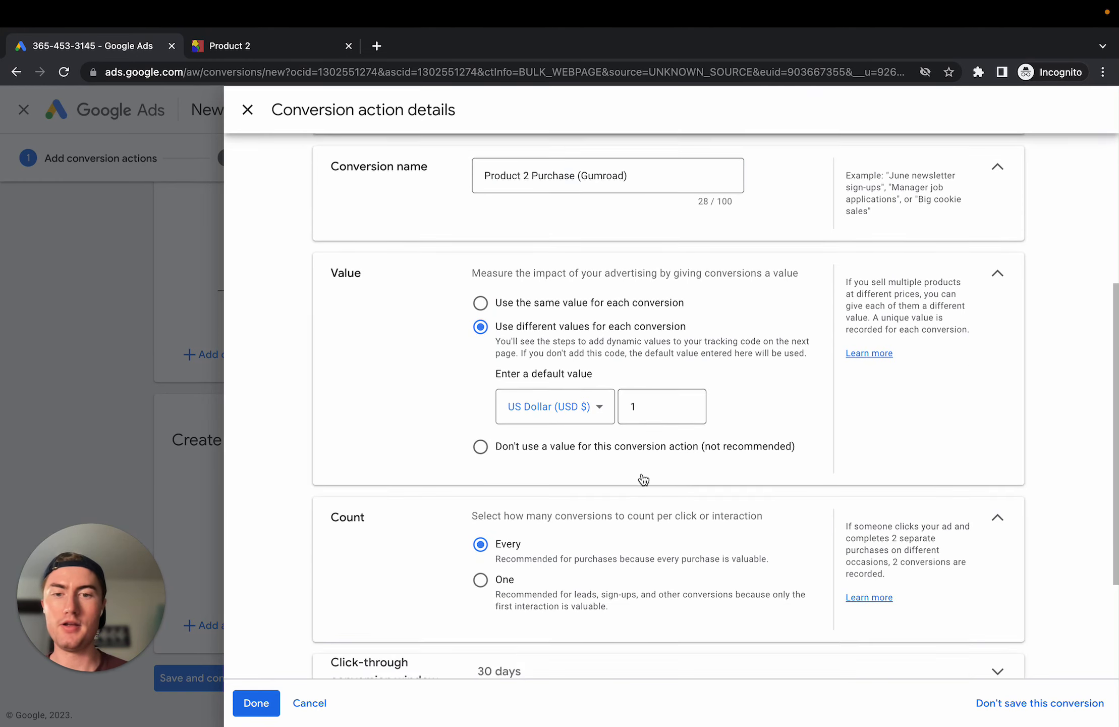
scroll(640, 407, down, 2)
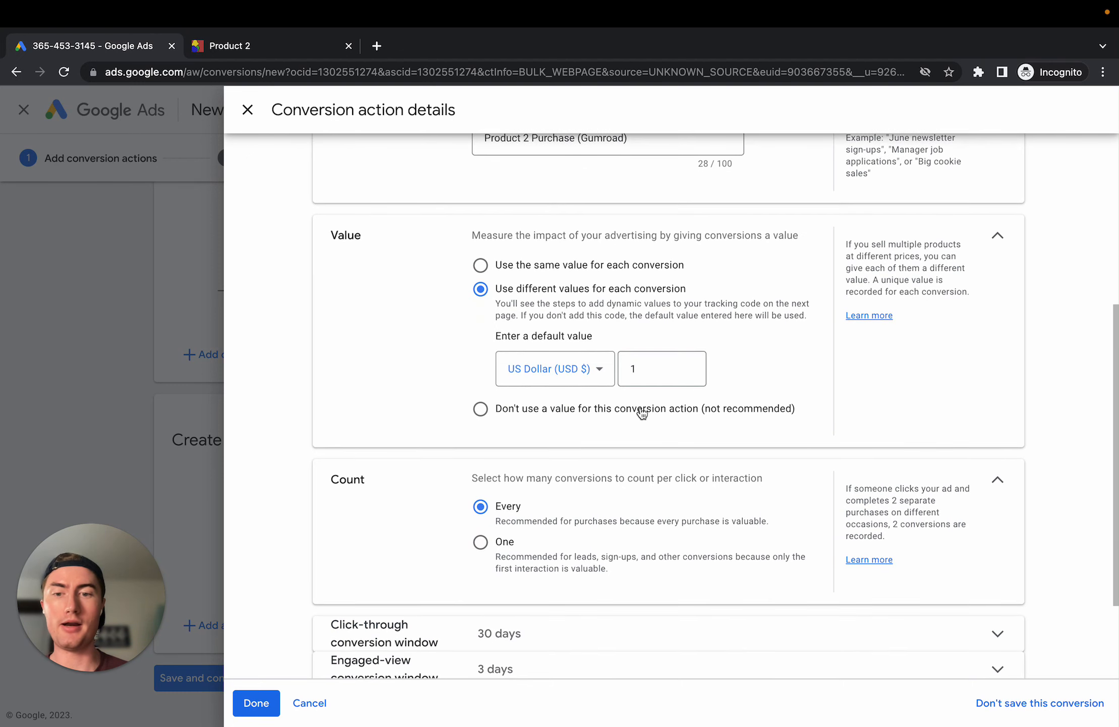
scroll(368, 434, down, 2)
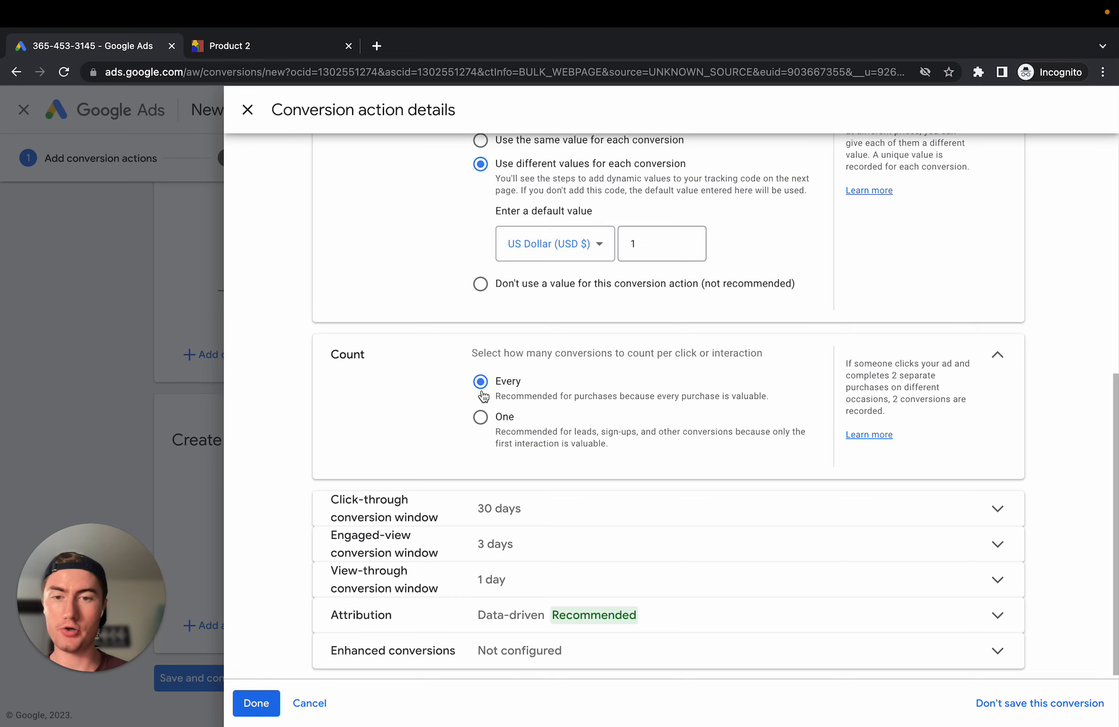
scroll(483, 397, down, 1)
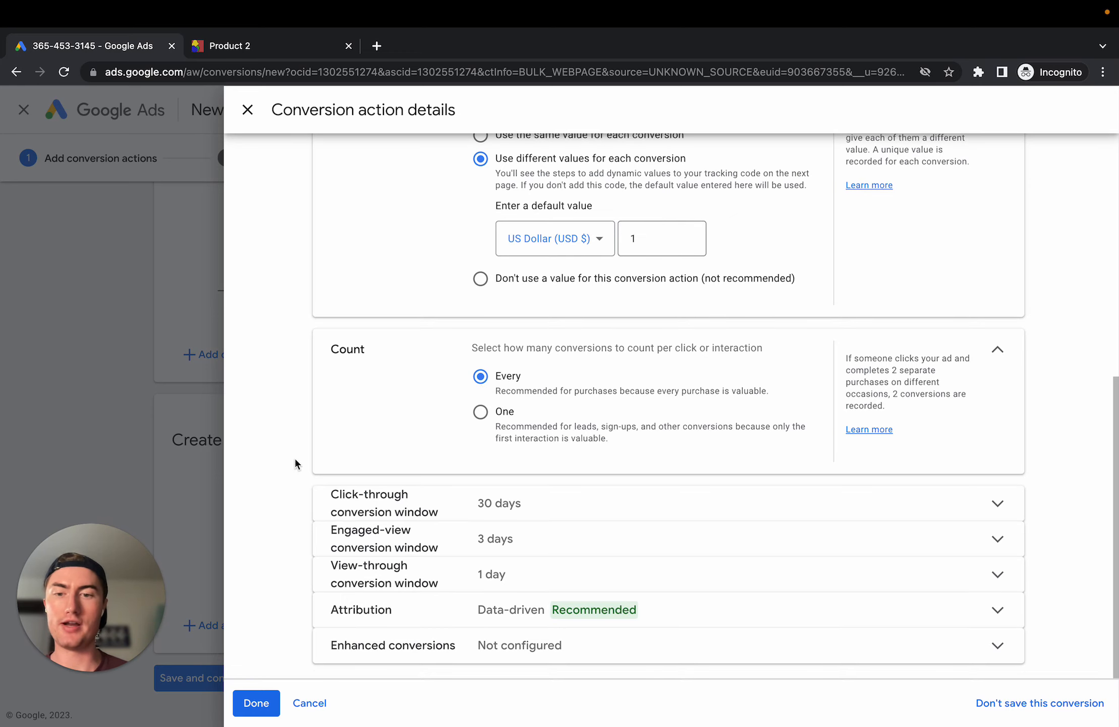
click(264, 704)
scroll(263, 703, down, 3)
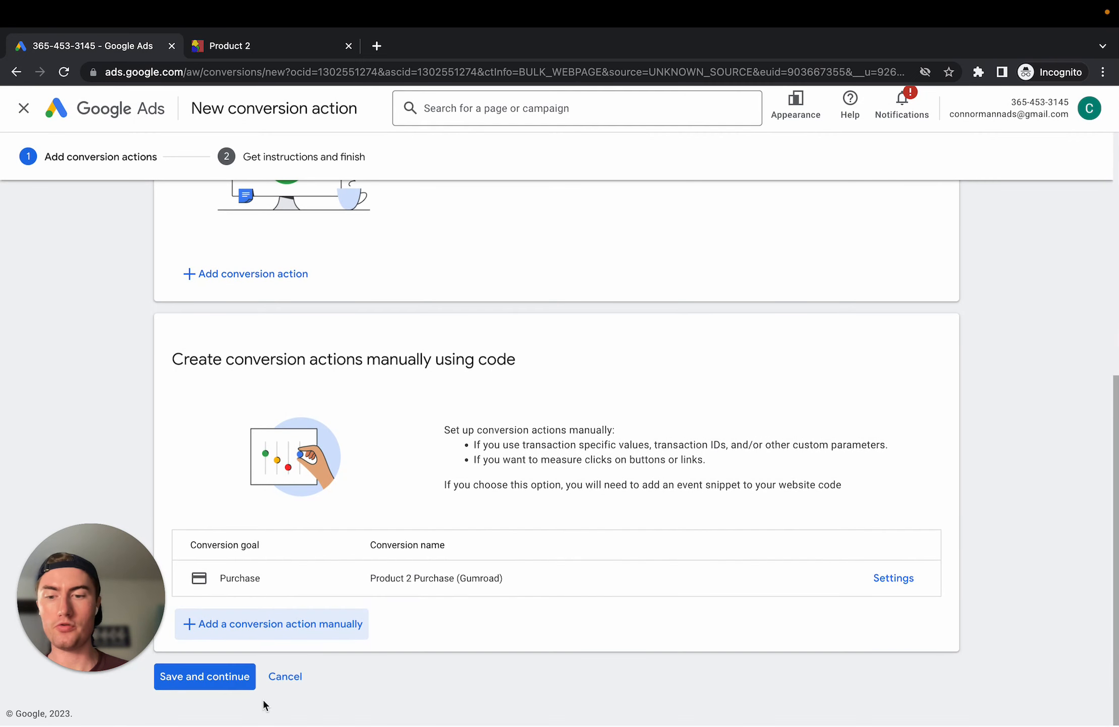
click(231, 682)
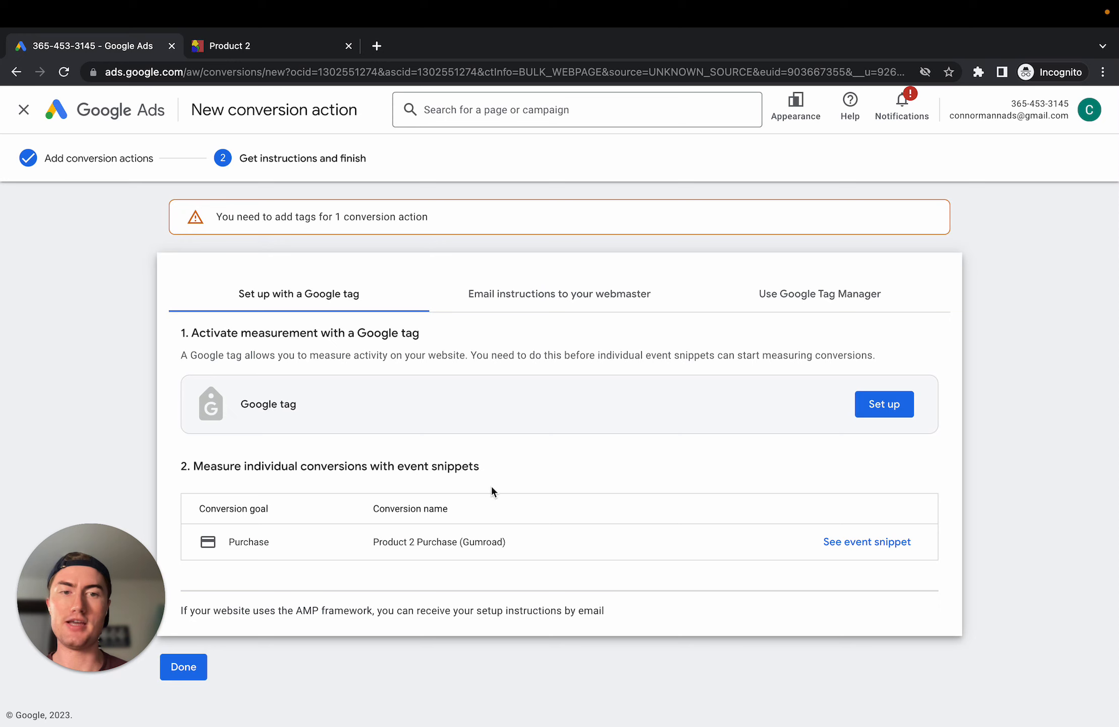
Show the Google Tag Manager setup details for the conversion action and copy the conversion ID
click(774, 296)
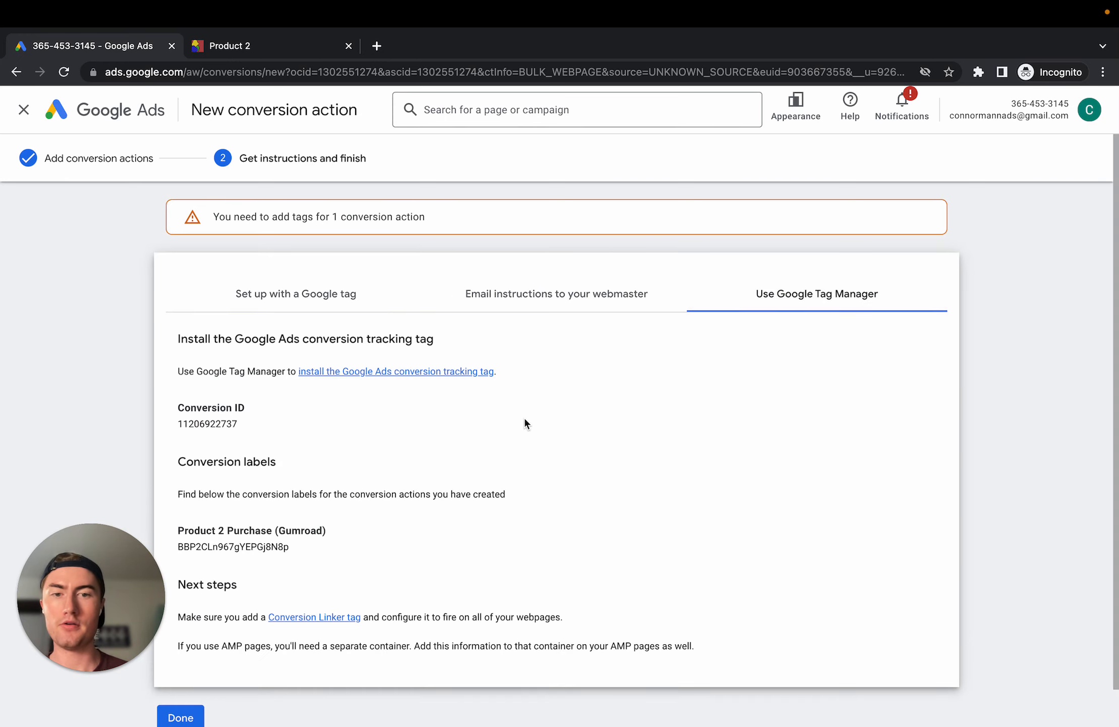
scroll(465, 432, down, 1)
double_click(219, 383)
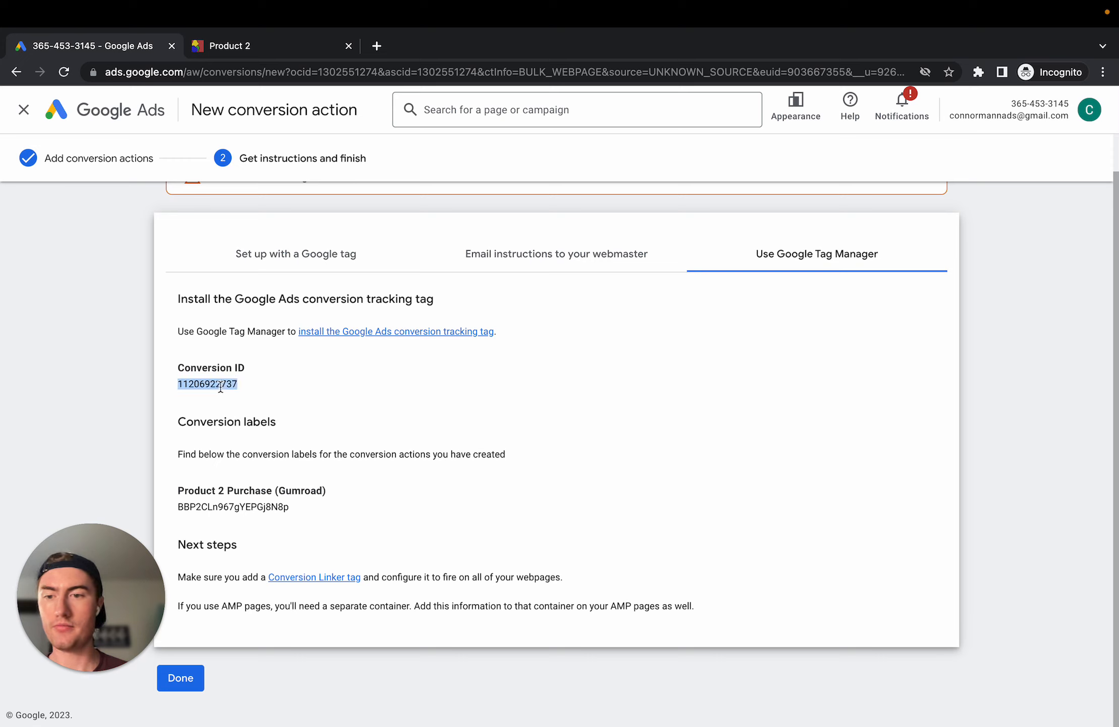
double_click(226, 507)
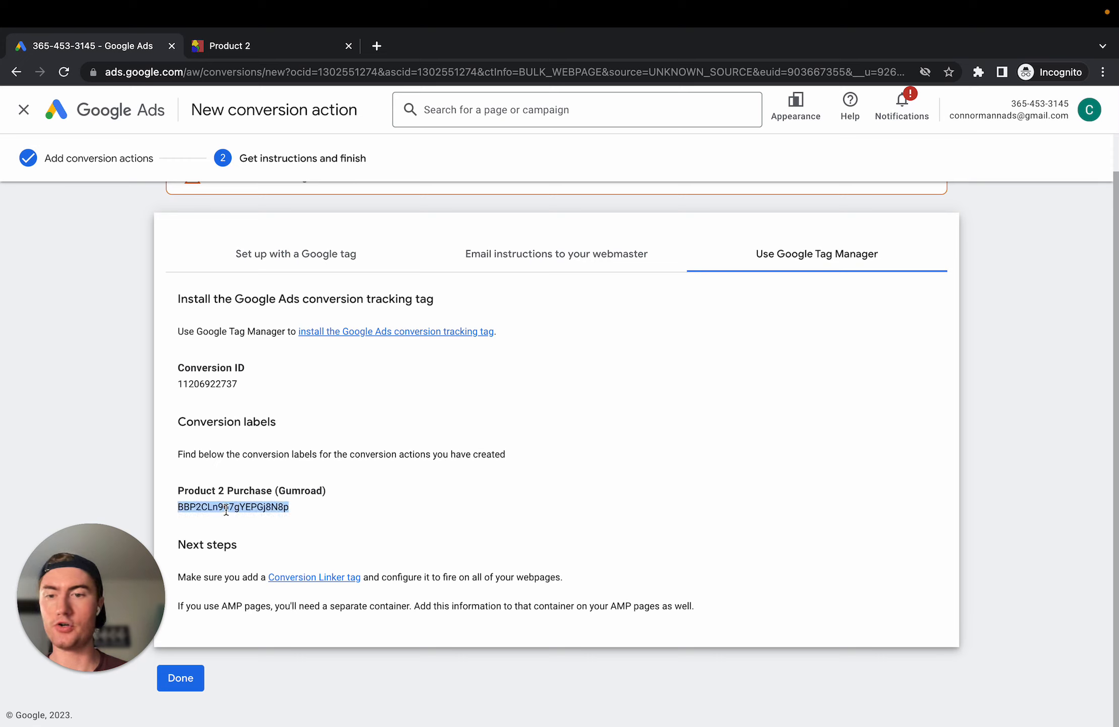
click(251, 401)
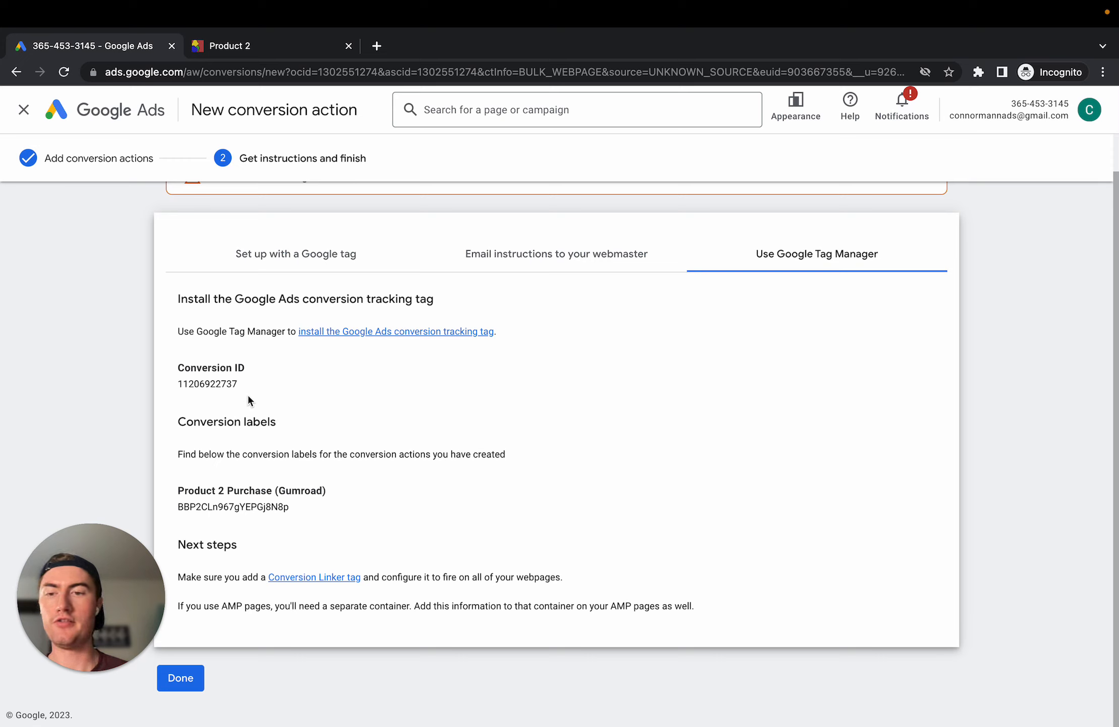
double_click(202, 385)
key(super+c)
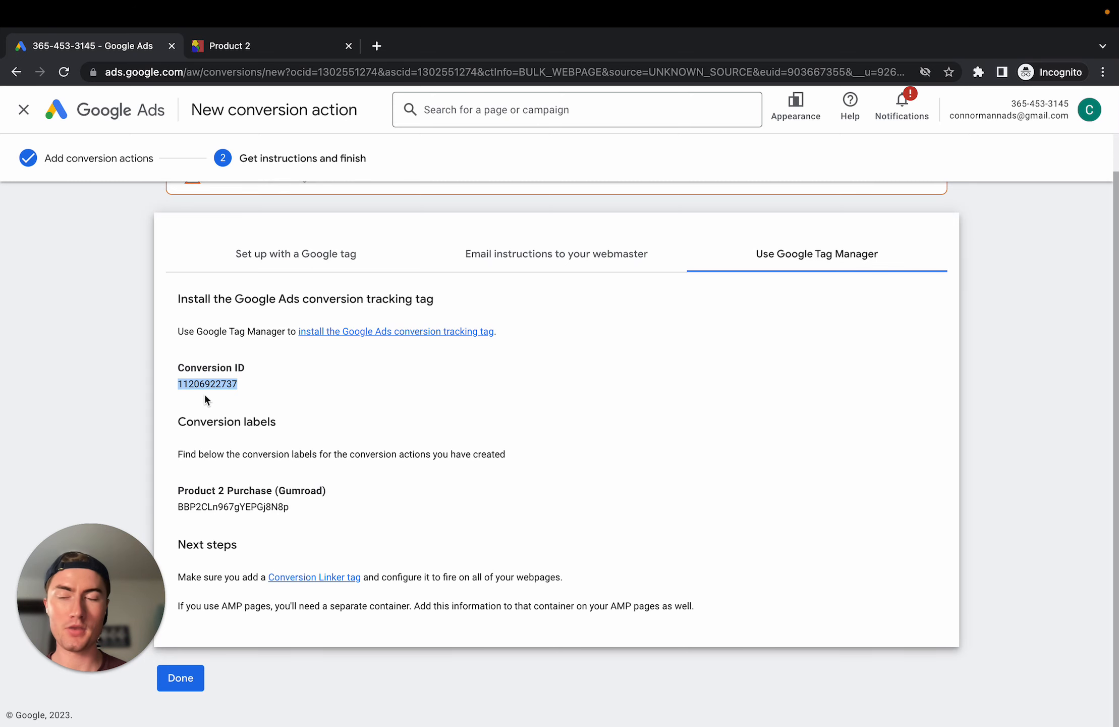
Switch to Gumroad's analytics settings and replace YOUR_CONVERSION_ID in the snippet's script URL with the copied conversion ID, prefixed with "AW-"
key(ctrl+Left)
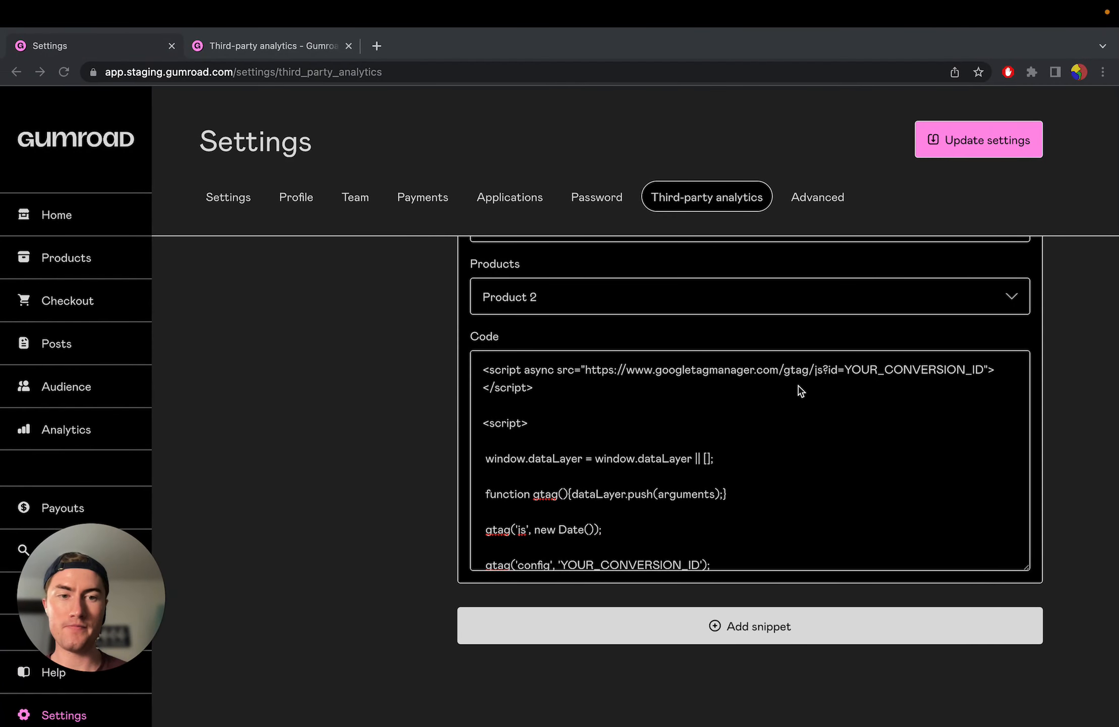
double_click(861, 364)
key(super+v)
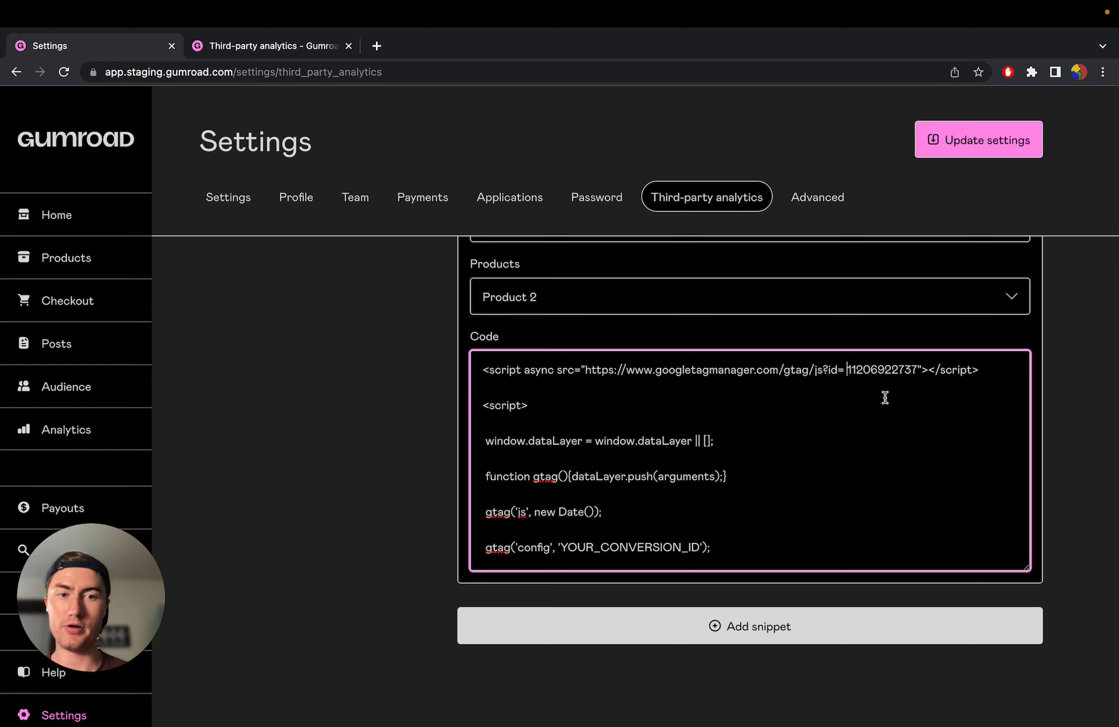
key(BackSpace)
text(AW)
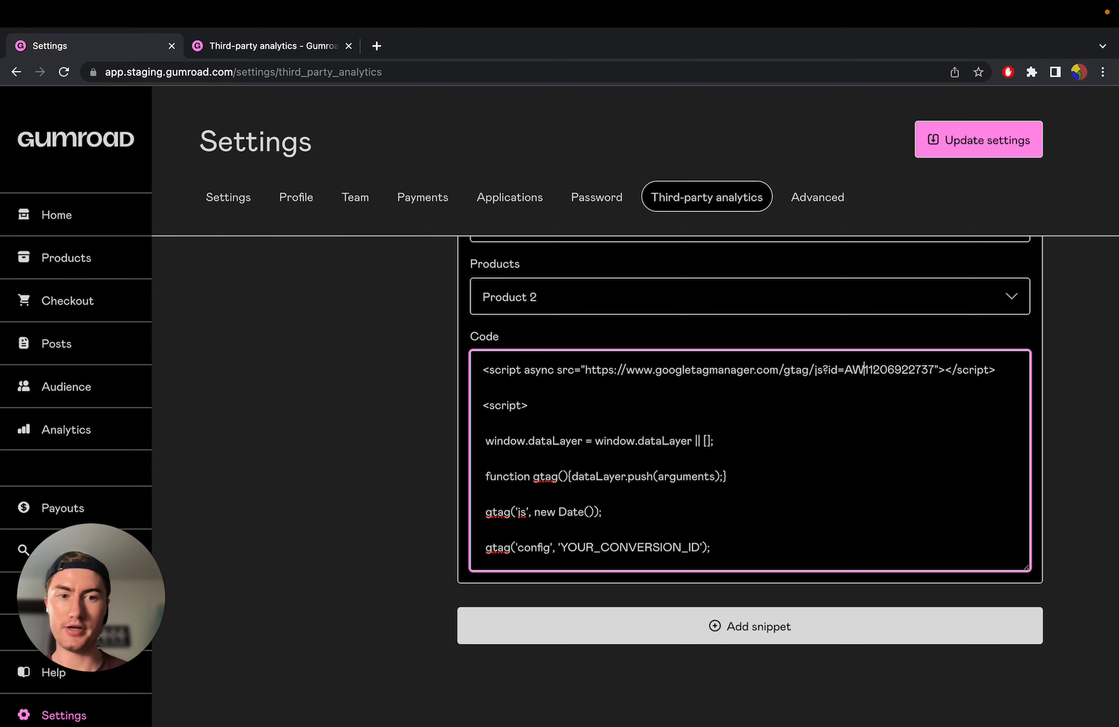
text(-)
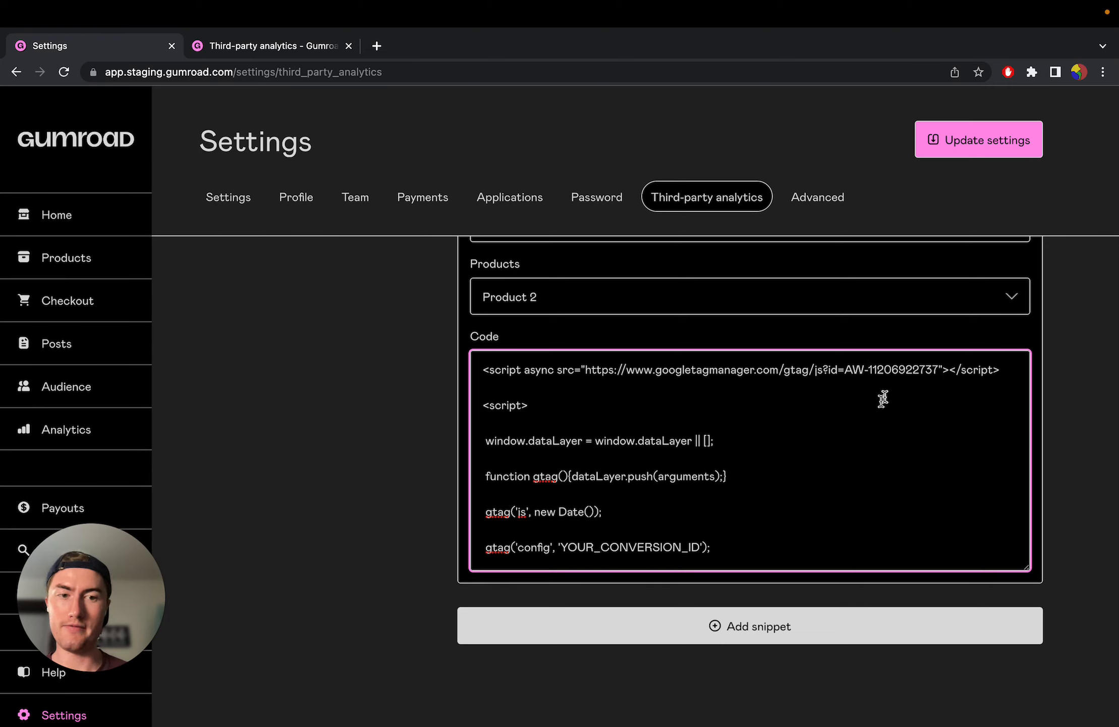
Replace the YOUR_CONVERSION_ID placeholder in the snippet's gtag config line with the conversion ID, prefixed with "AW-"
scroll(835, 438, down, 3)
double_click(607, 464)
key(ctrl+v)
scroll(581, 474, down, 3)
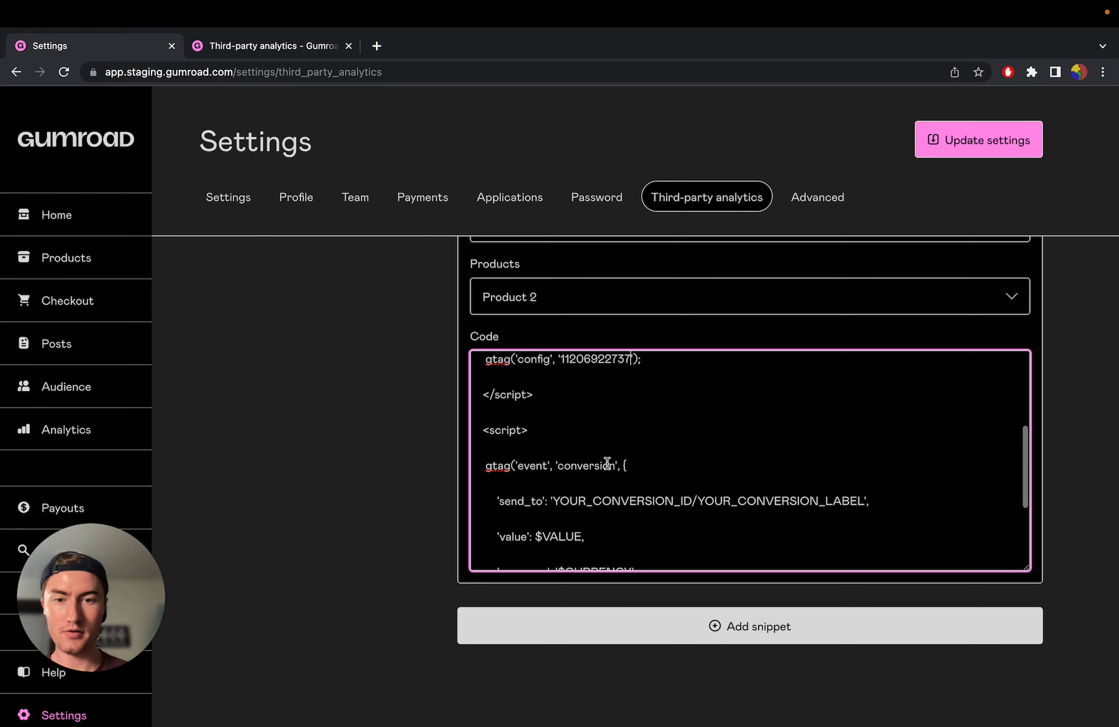
click(561, 376)
text(AW-)
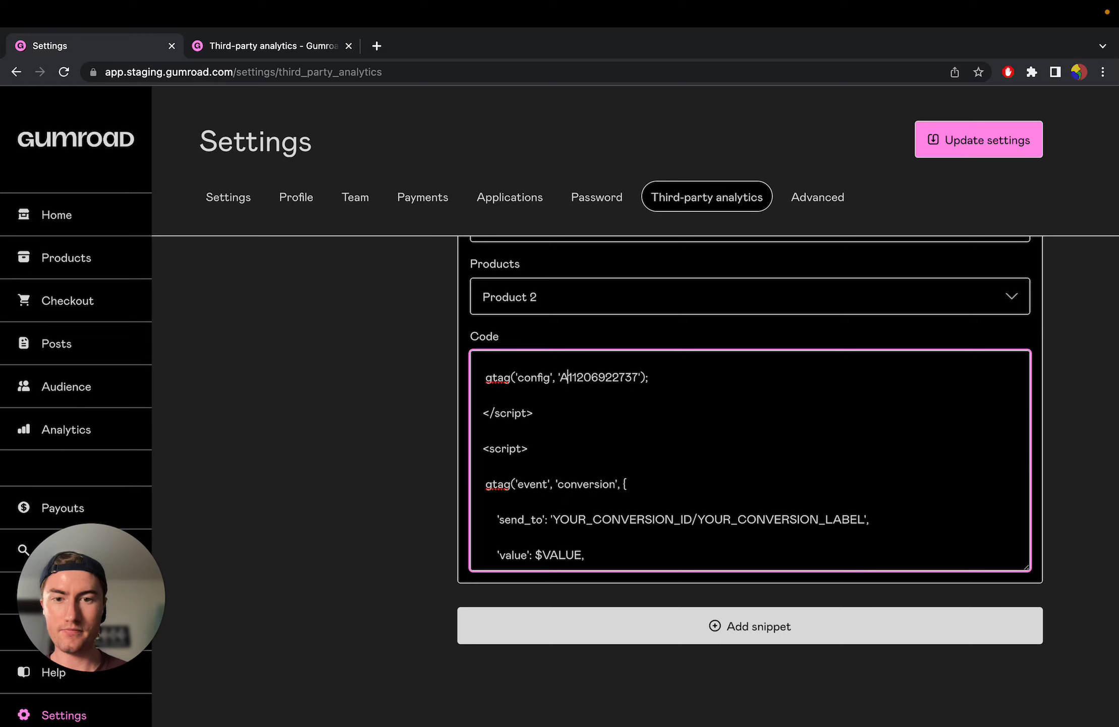
Replace YOUR_CONVERSION_ID in the conversion event's send_to value with the conversion ID, prefixed with "AW-"
scroll(657, 532, down, 2)
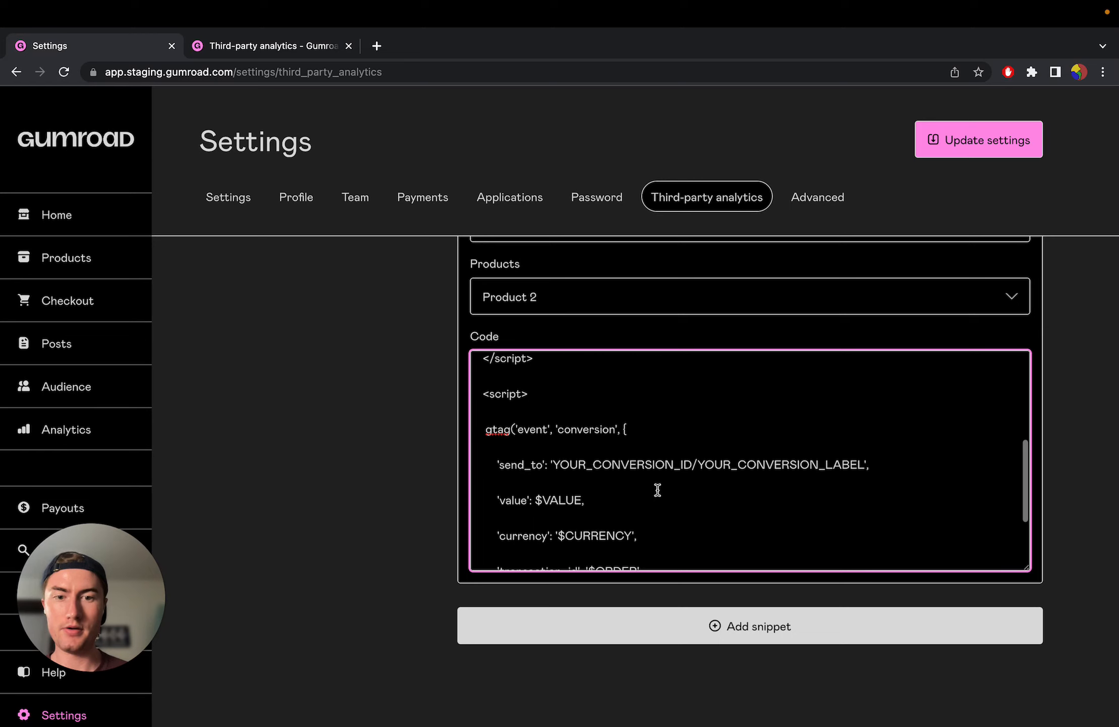
double_click(656, 464)
key(ctrl+v)
click(553, 464)
text(AW-)
Copy the Product 2 Purchase conversion label from Google Ads and paste it over YOUR_CONVERSION_LABEL in the Gumroad snippet's send_to value
key(ctrl+Right)
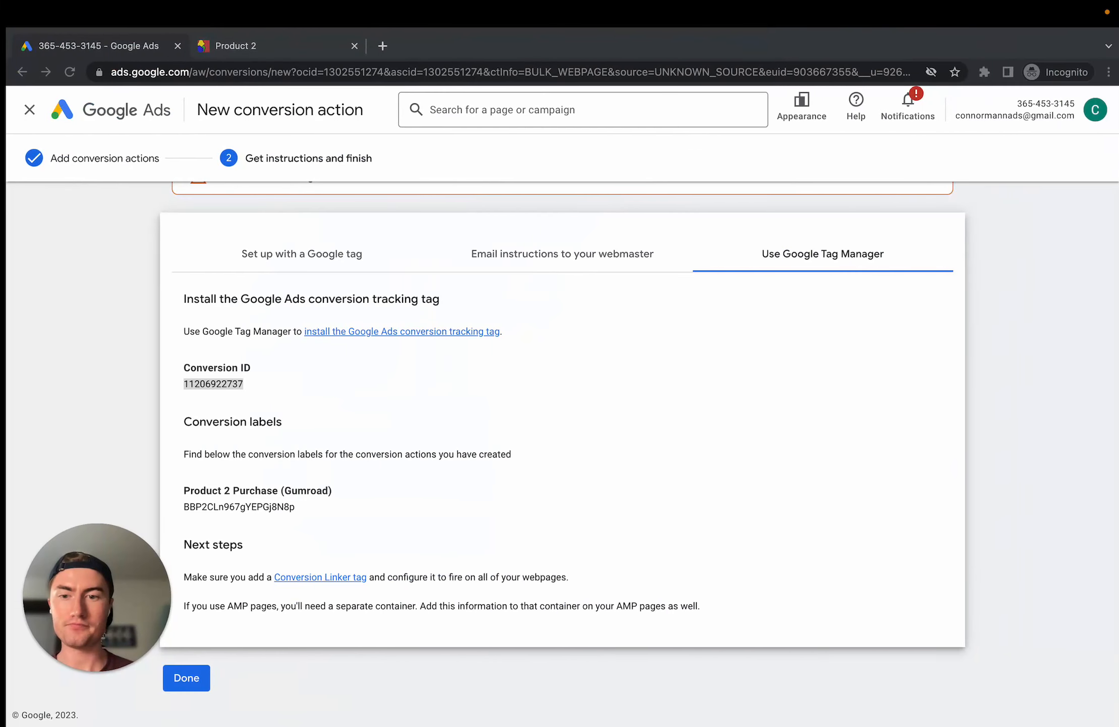
double_click(250, 507)
key(ctrl+c)
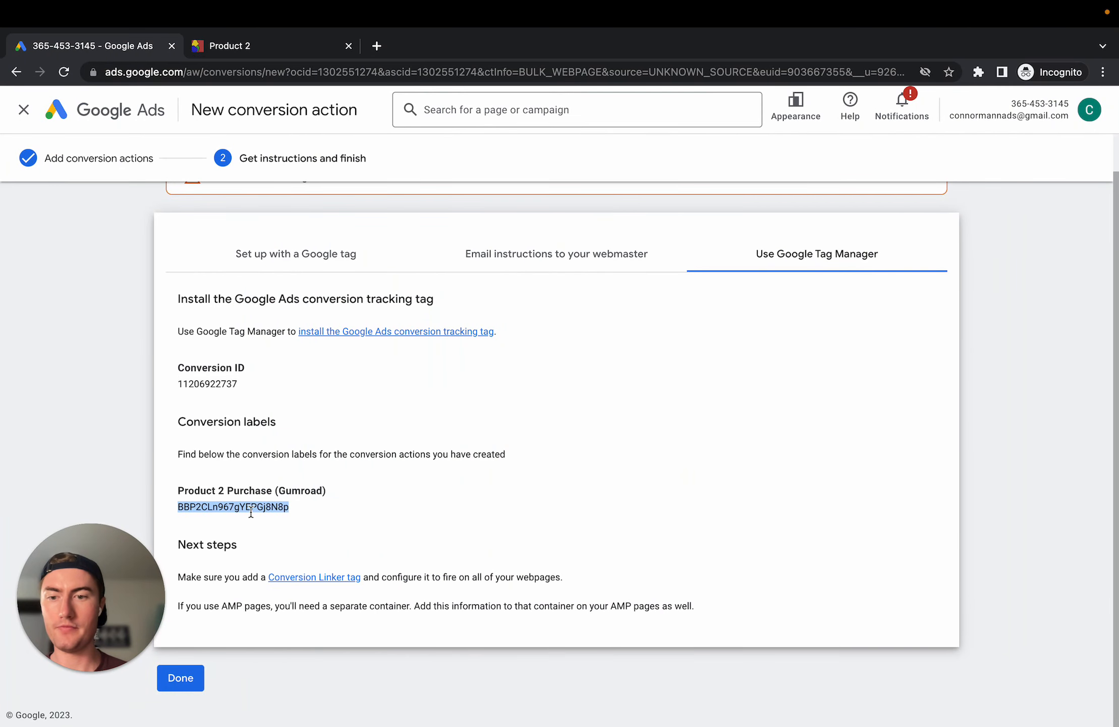
key(ctrl+Left)
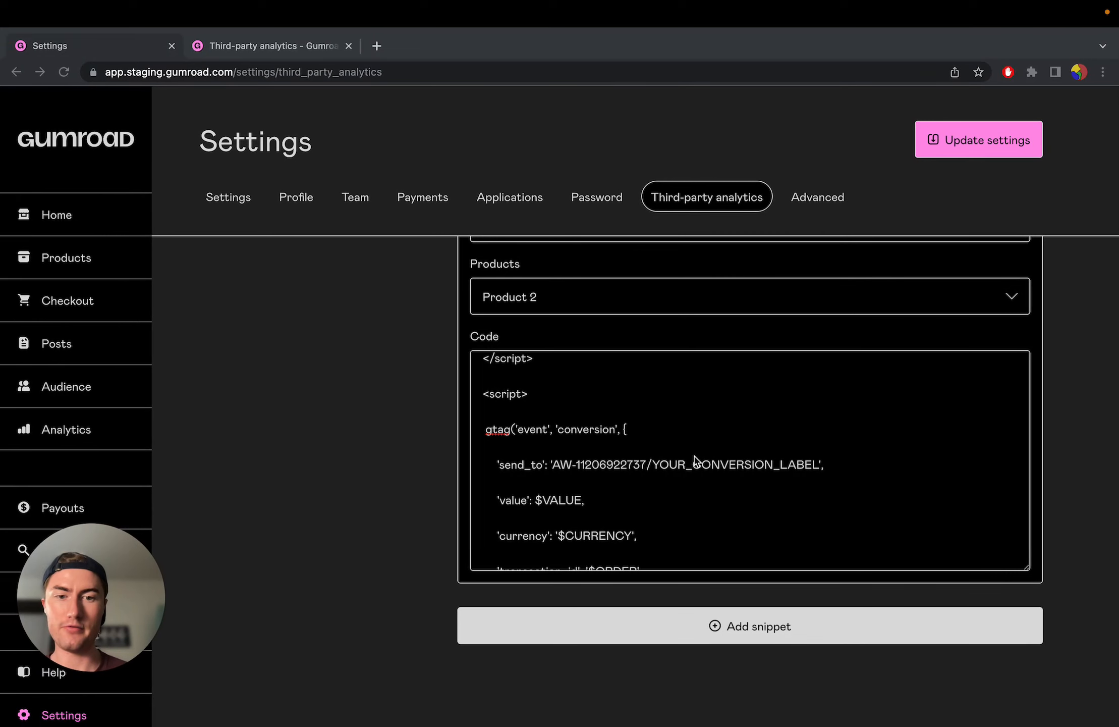
double_click(690, 463)
key(ctrl+v)
scroll(709, 467, down, 2)
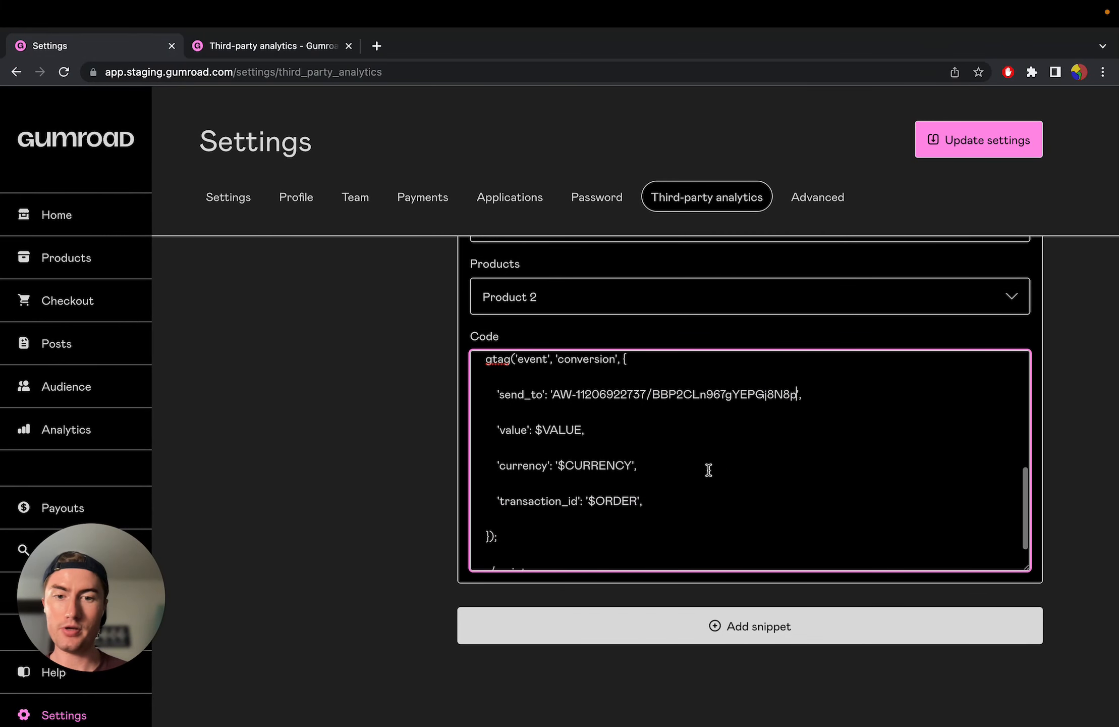
Review the snippet's $VALUE, $CURRENCY and $ORDER variables and save the updated third-party analytics settings
drag(681, 496, 476, 429)
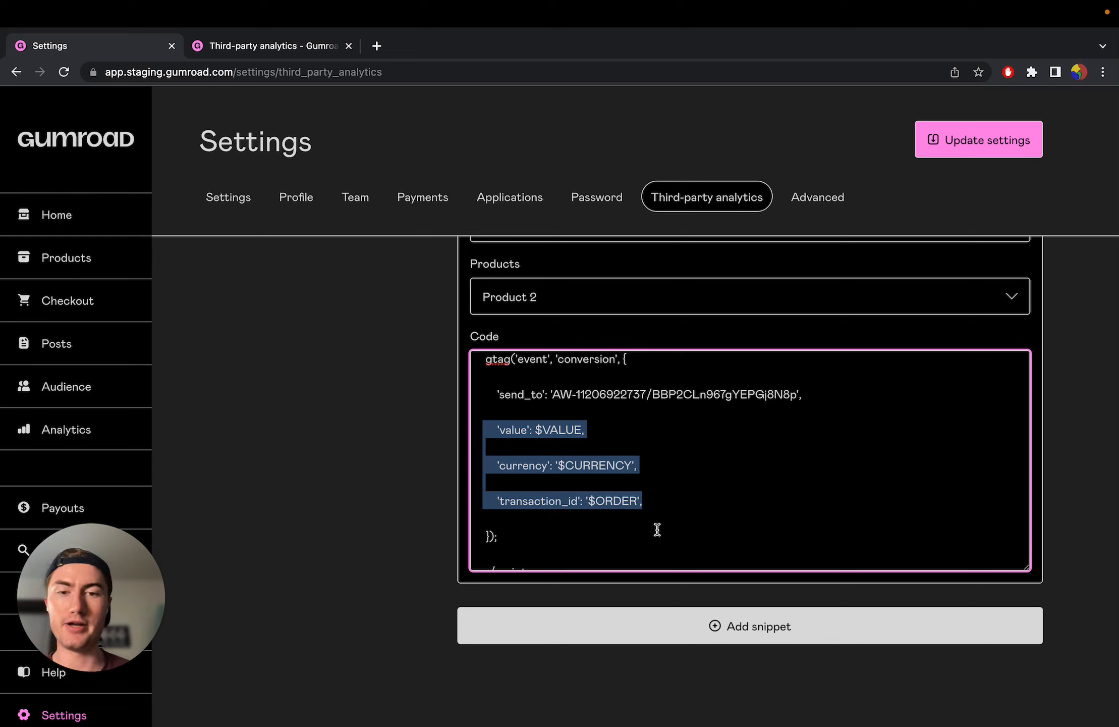
double_click(562, 428)
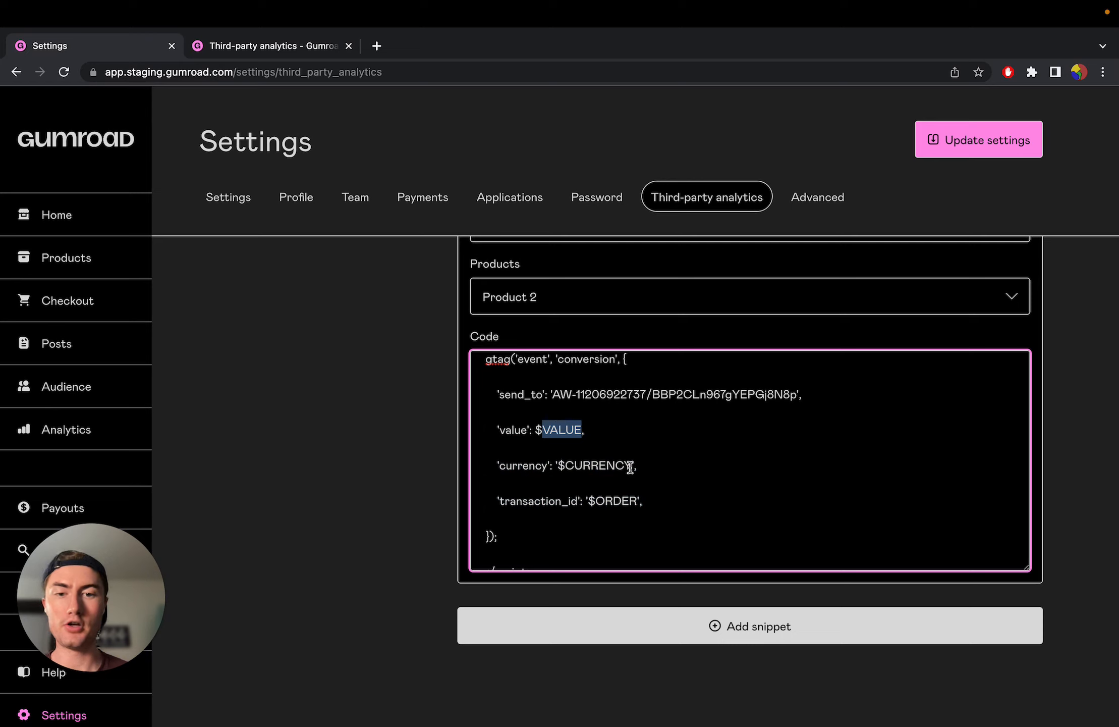
double_click(606, 464)
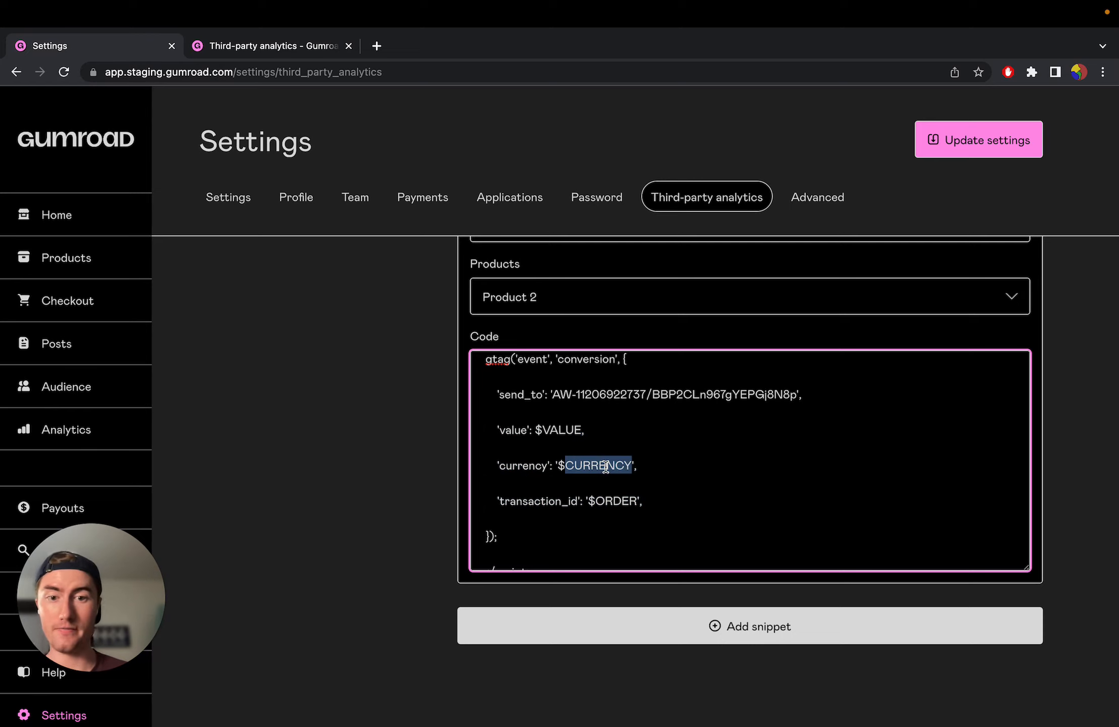
scroll(606, 465, down, 1)
double_click(611, 481)
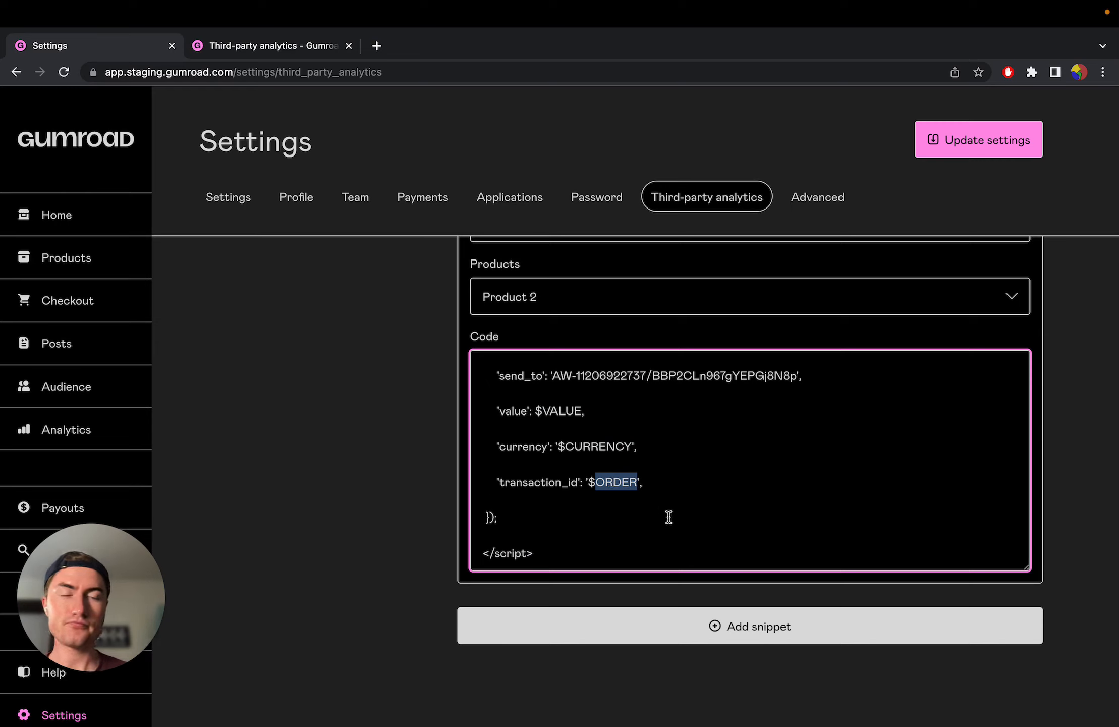
click(939, 157)
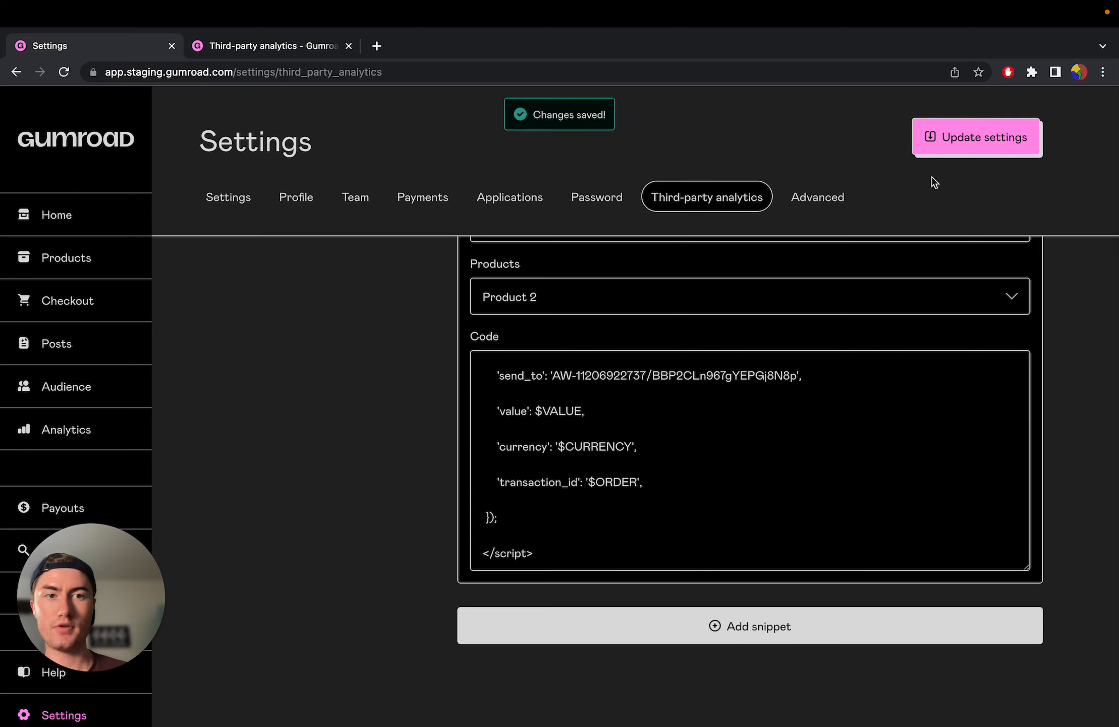
scroll(913, 406, up, 3)
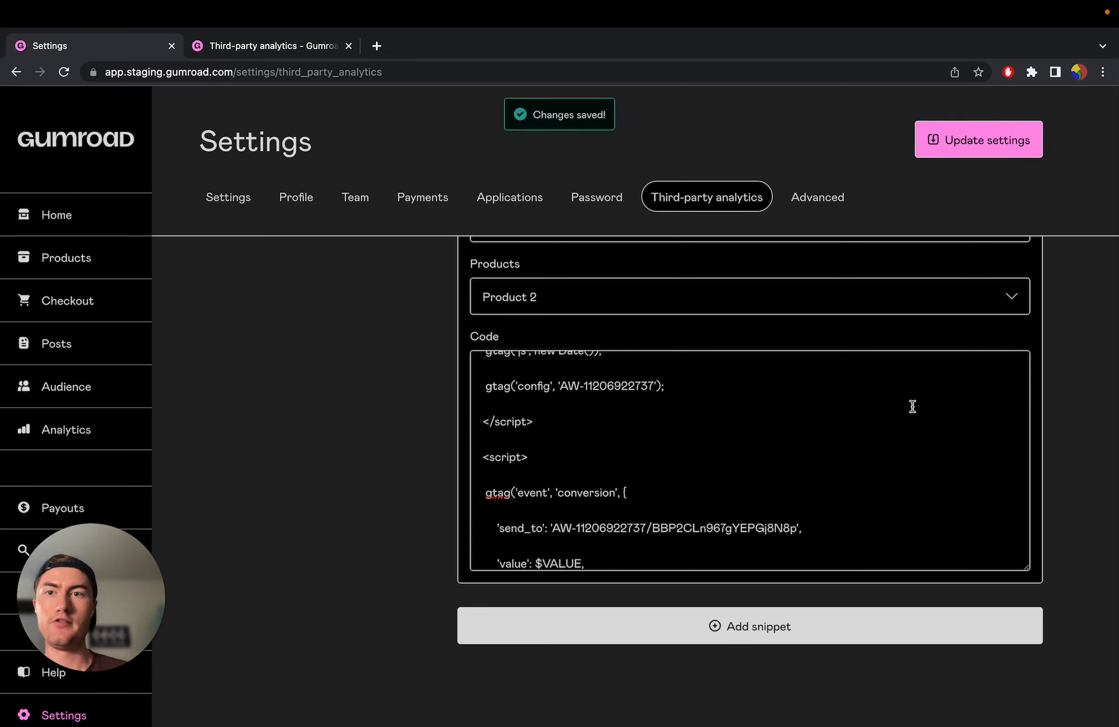
Switch to the Product 2 page in the incognito browser and disable, then re-enable Tag Assistant Legacy for it
key(ctrl+Right)
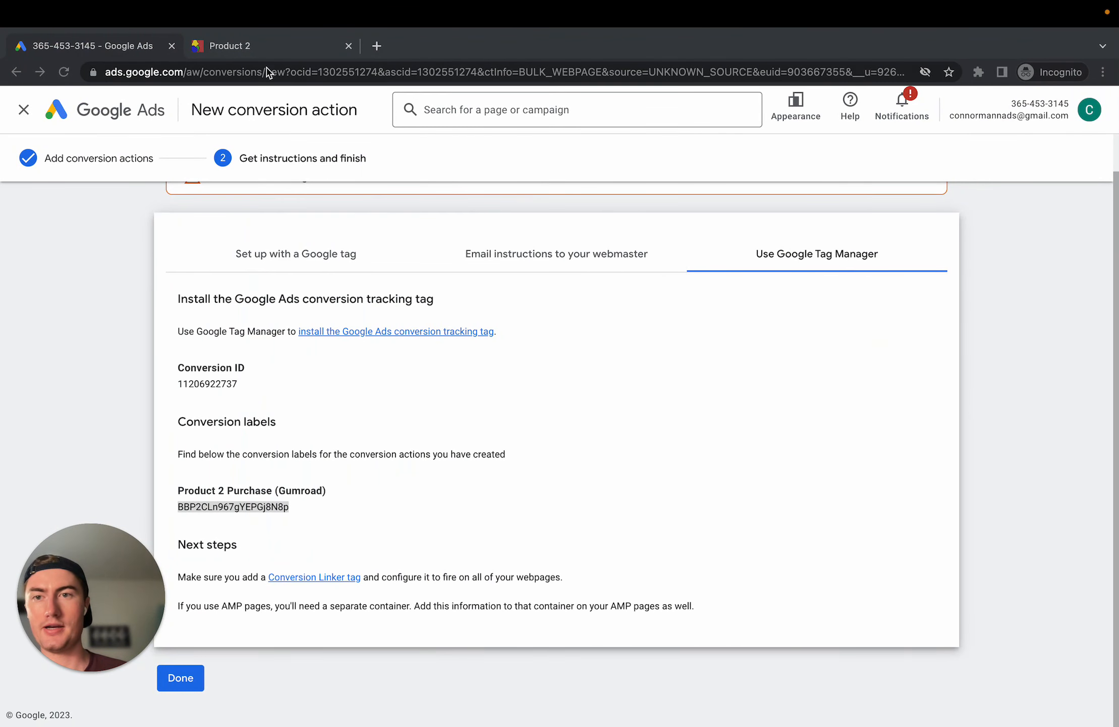
click(264, 57)
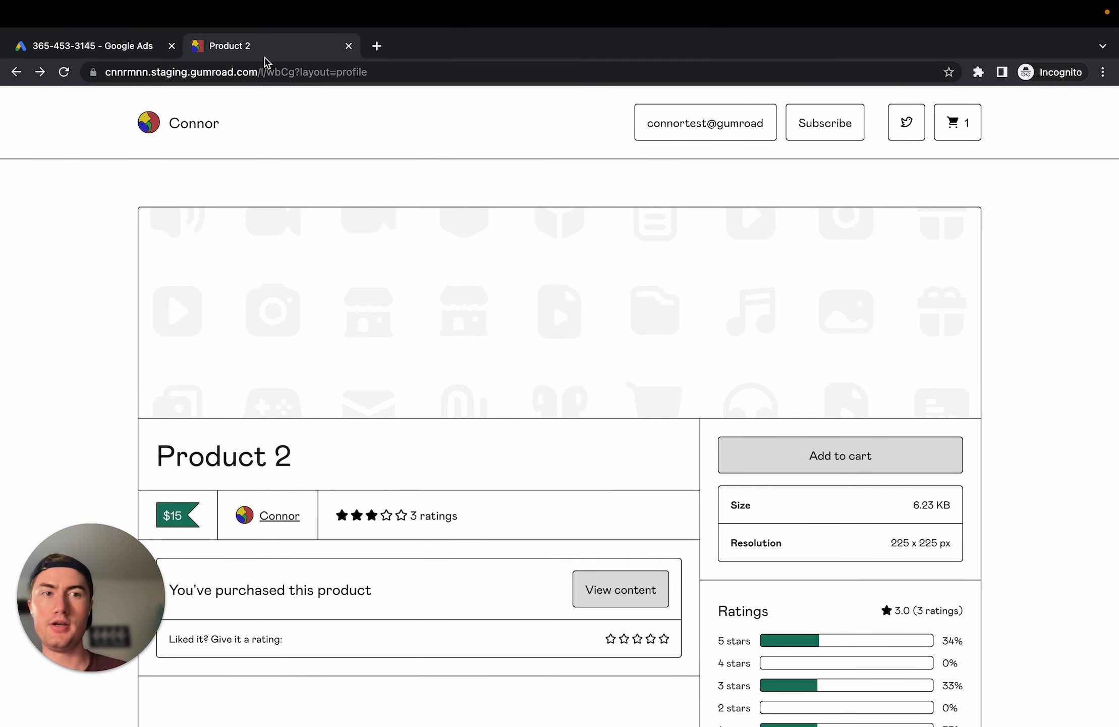
click(978, 72)
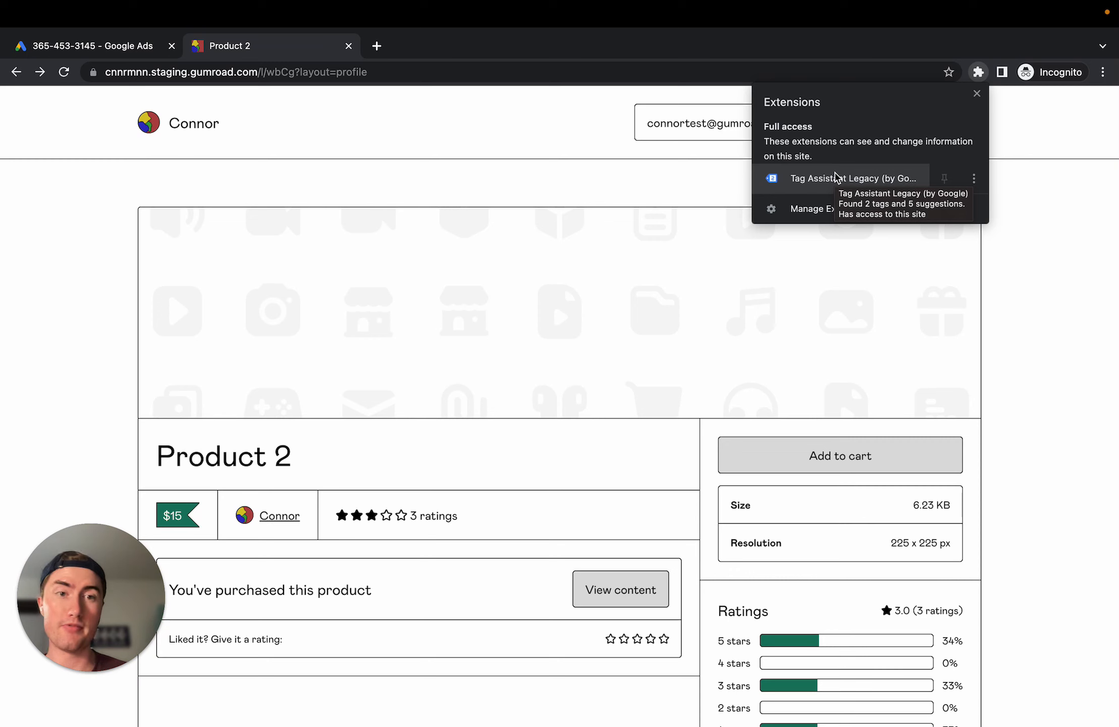
click(835, 177)
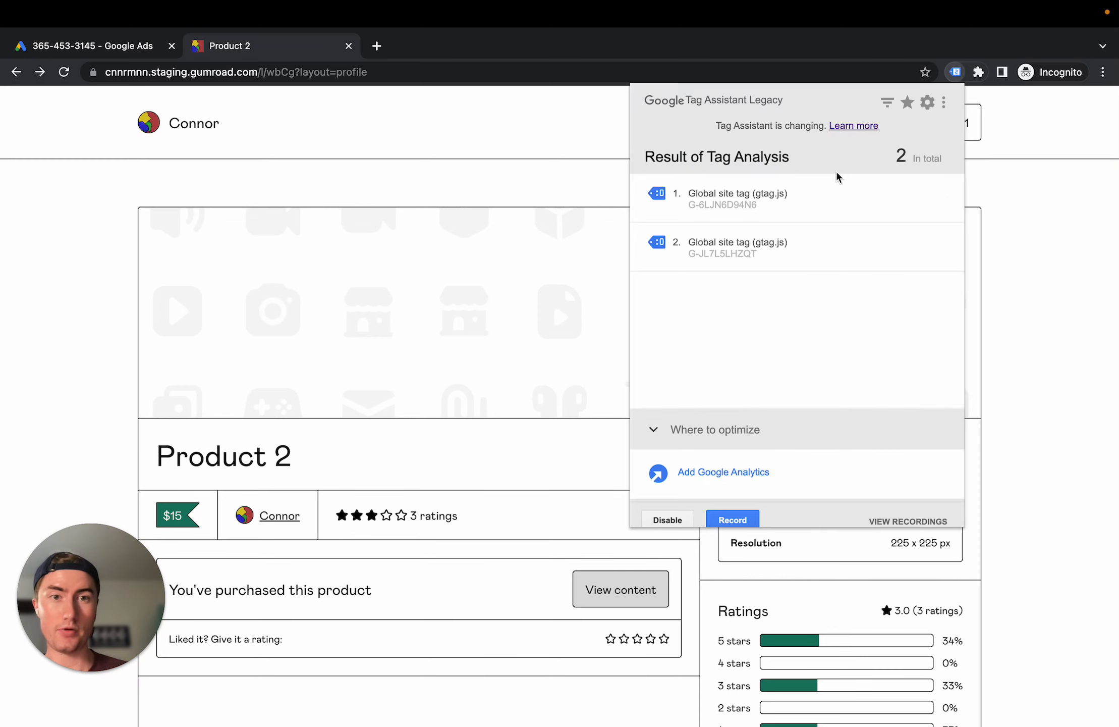
click(668, 520)
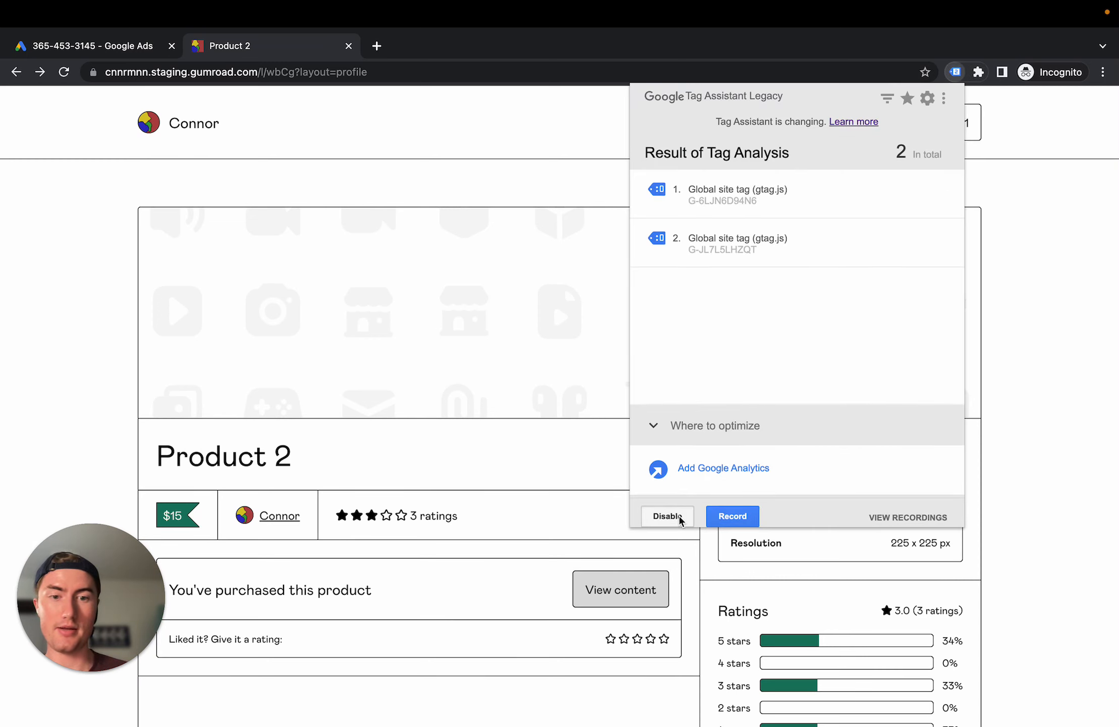
click(663, 230)
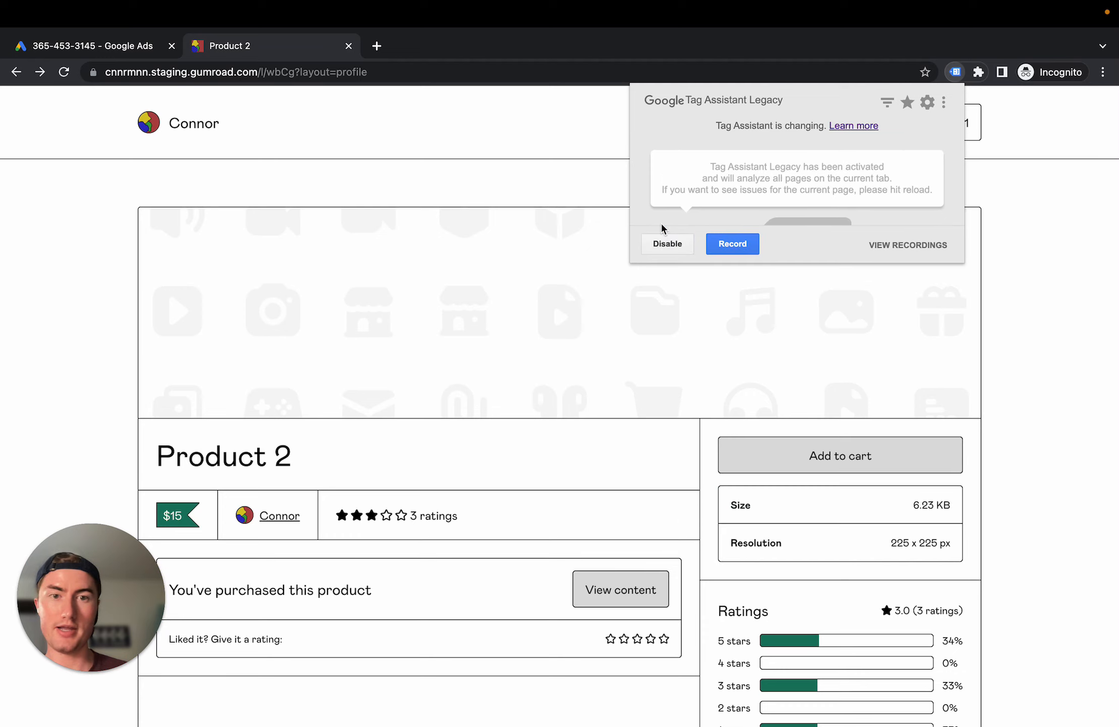
click(542, 250)
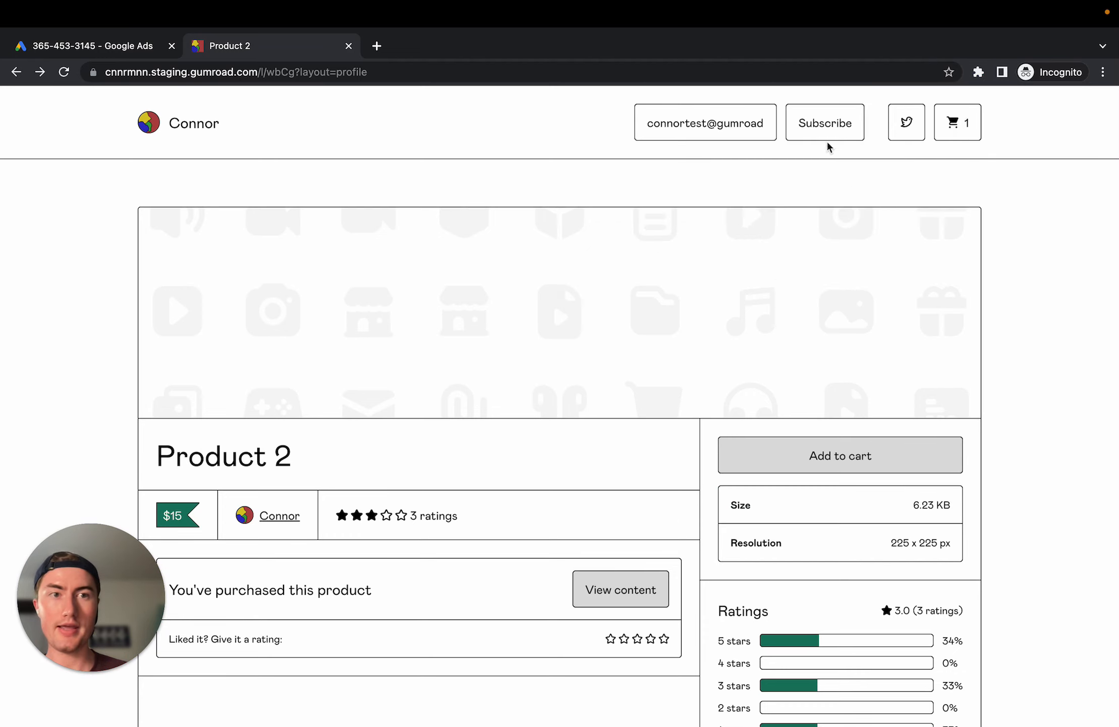
Check in Tag Assistant Legacy that tag analysis is activated for the Product 2 page
click(979, 74)
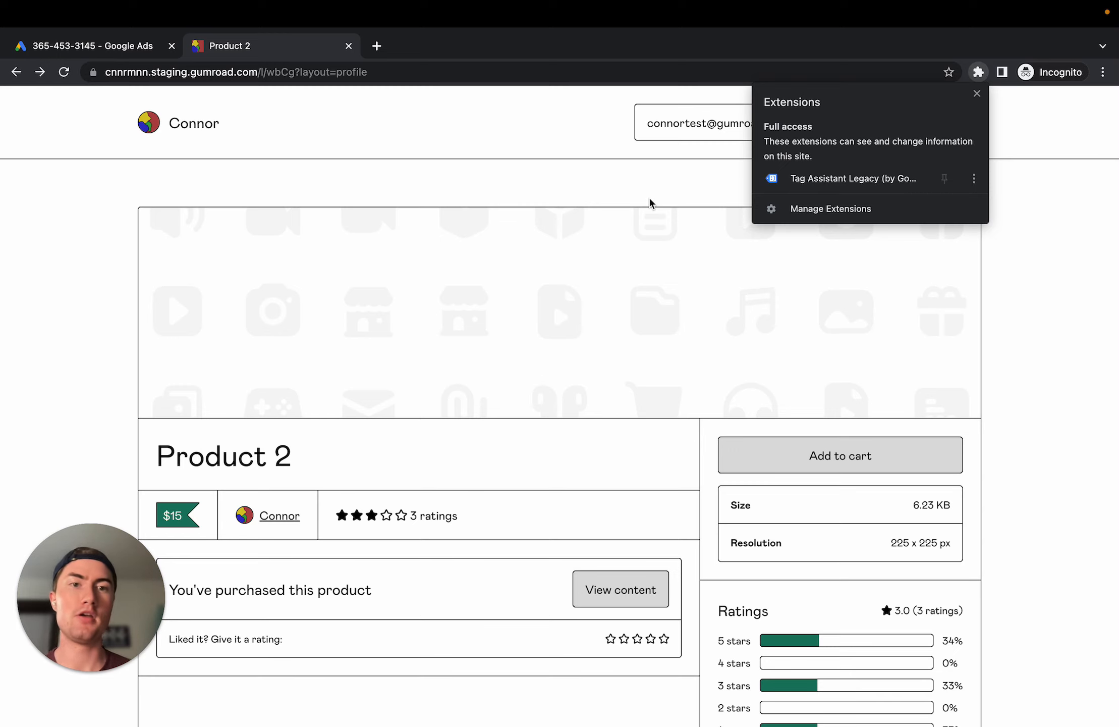
click(801, 178)
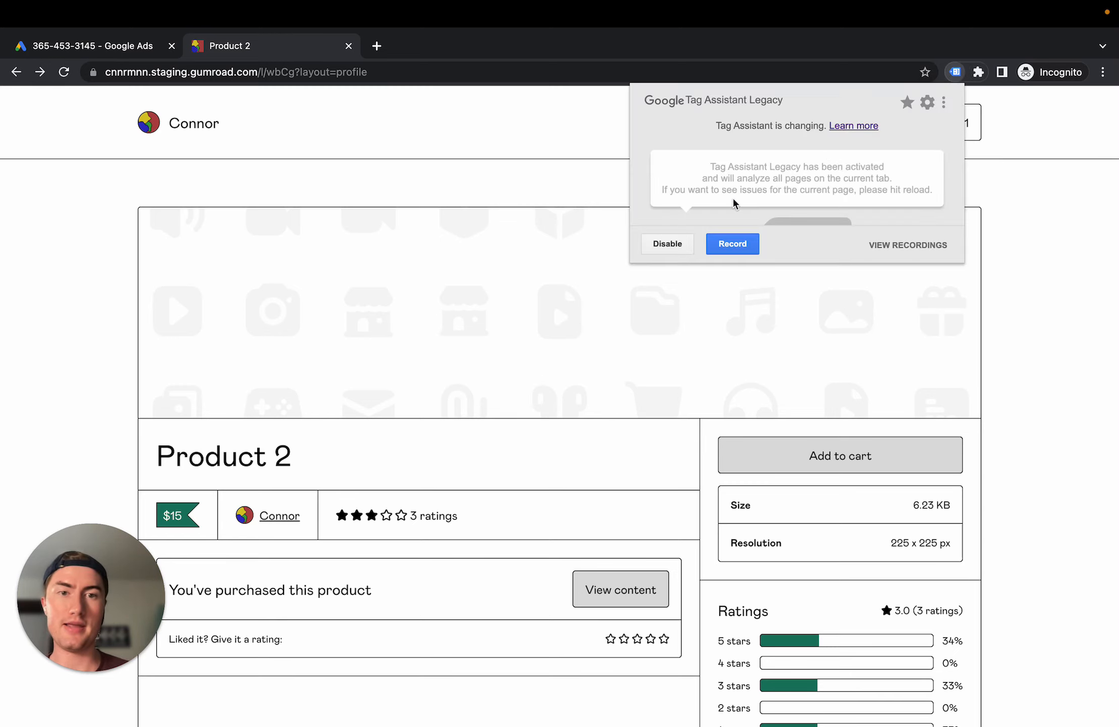
click(595, 204)
Add Product 2 to the cart, enter the ZIP code at checkout and pay for the order
scroll(737, 393, down, 2)
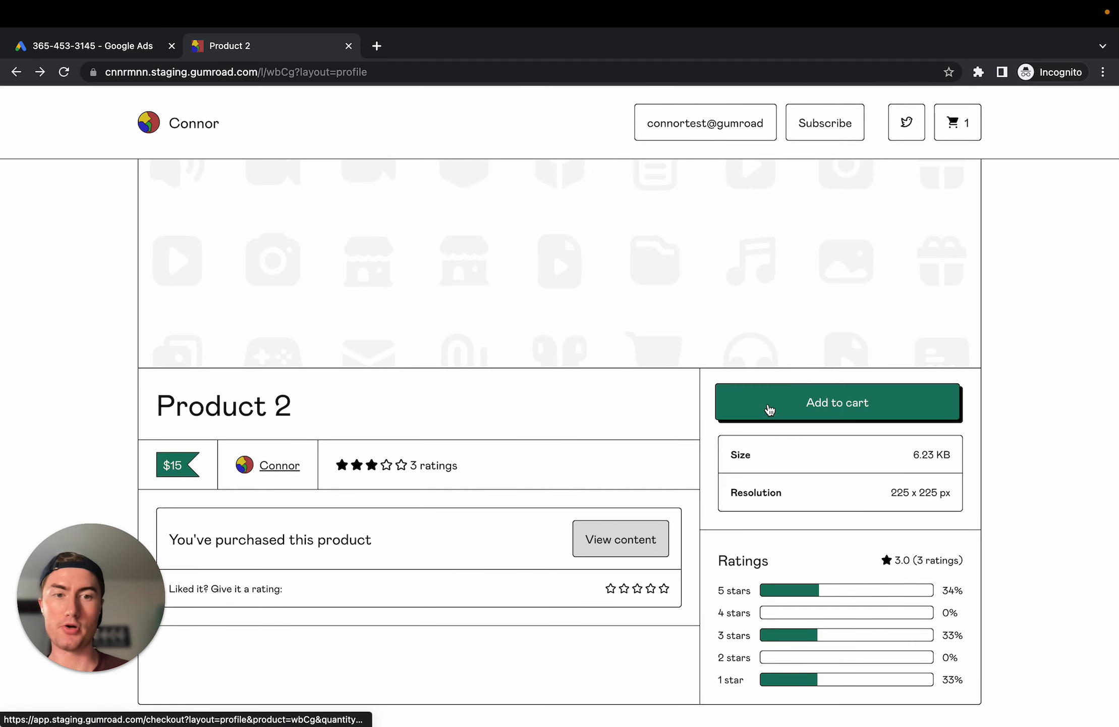
click(769, 409)
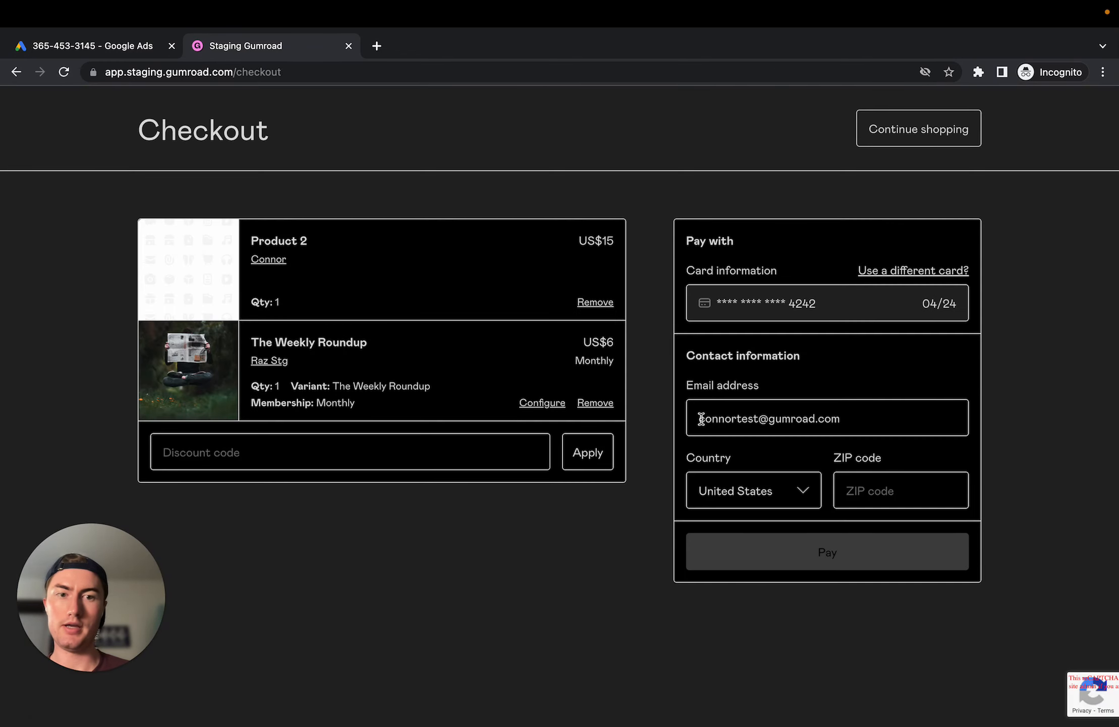
click(847, 489)
text(12345)
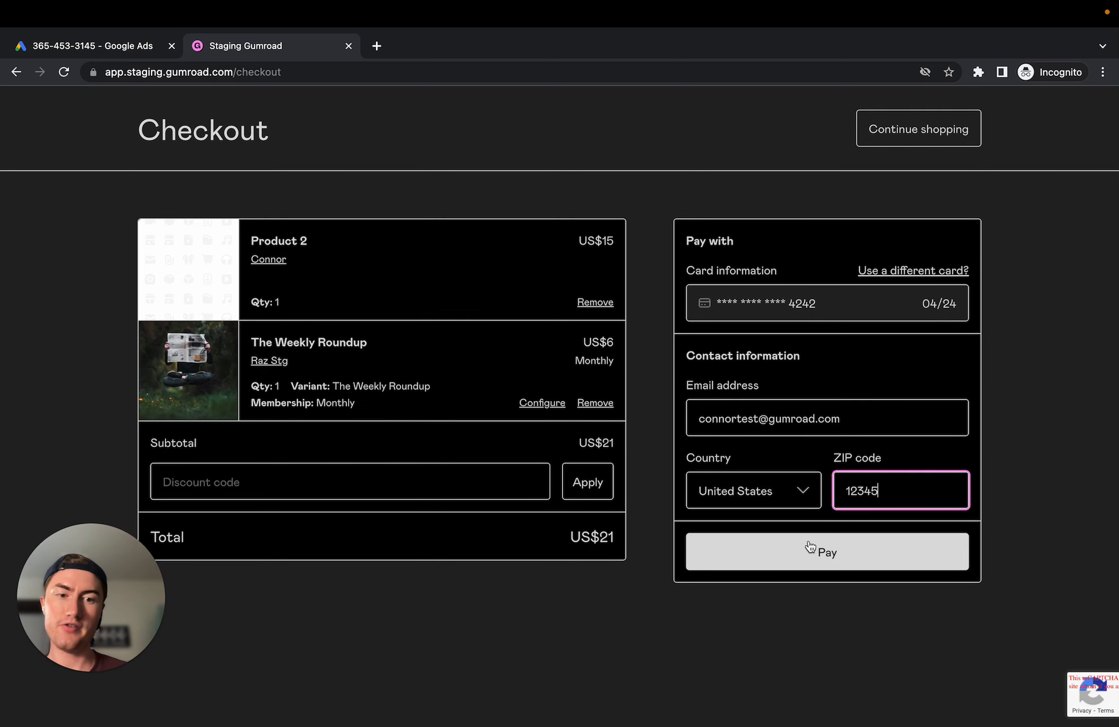
click(815, 544)
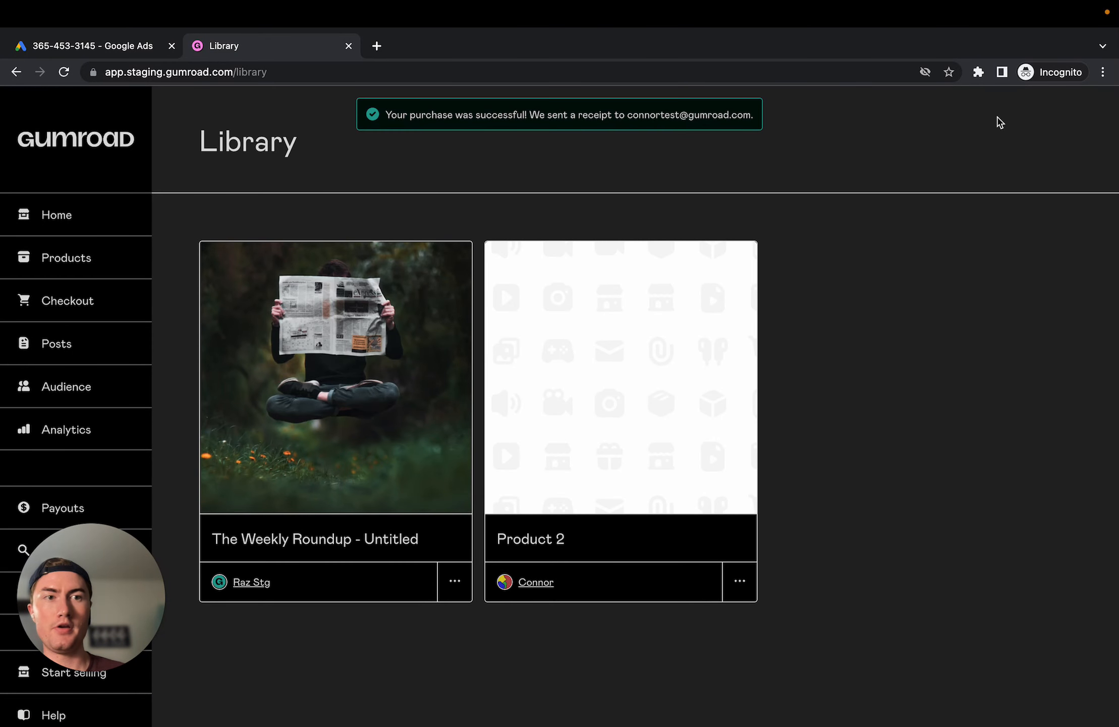
Inspect the first global site tag in Tag Assistant Legacy on the Library page and compare its account ID with Google Ads' conversion ID
click(978, 72)
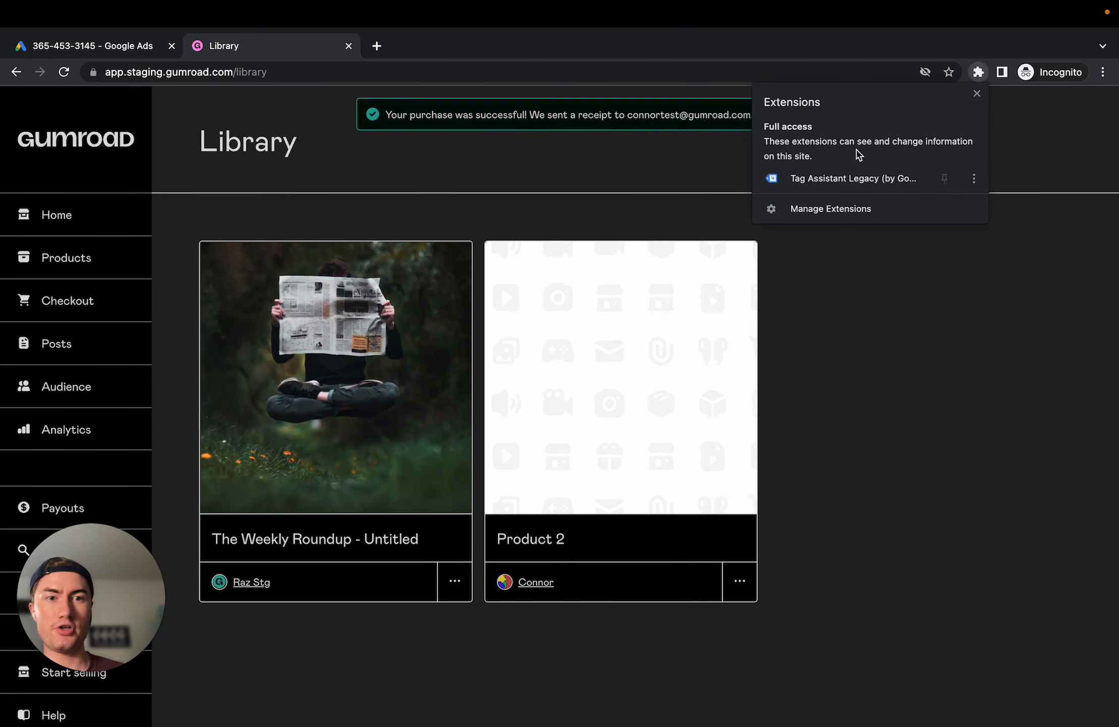
click(816, 175)
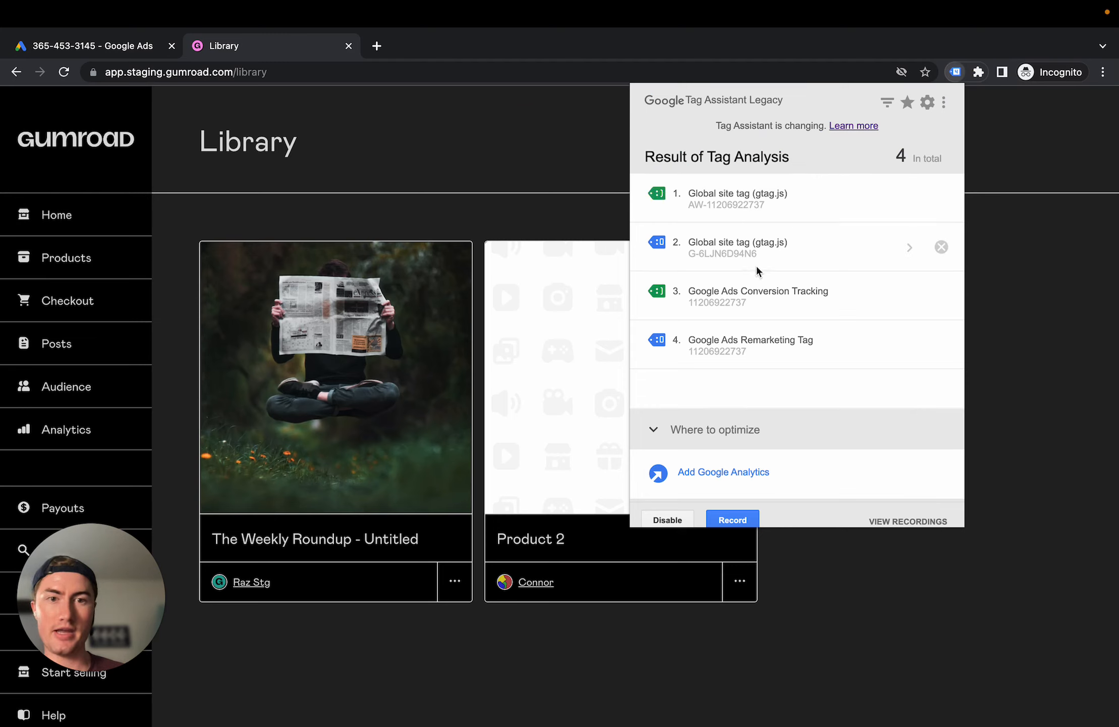
drag(764, 208, 687, 216)
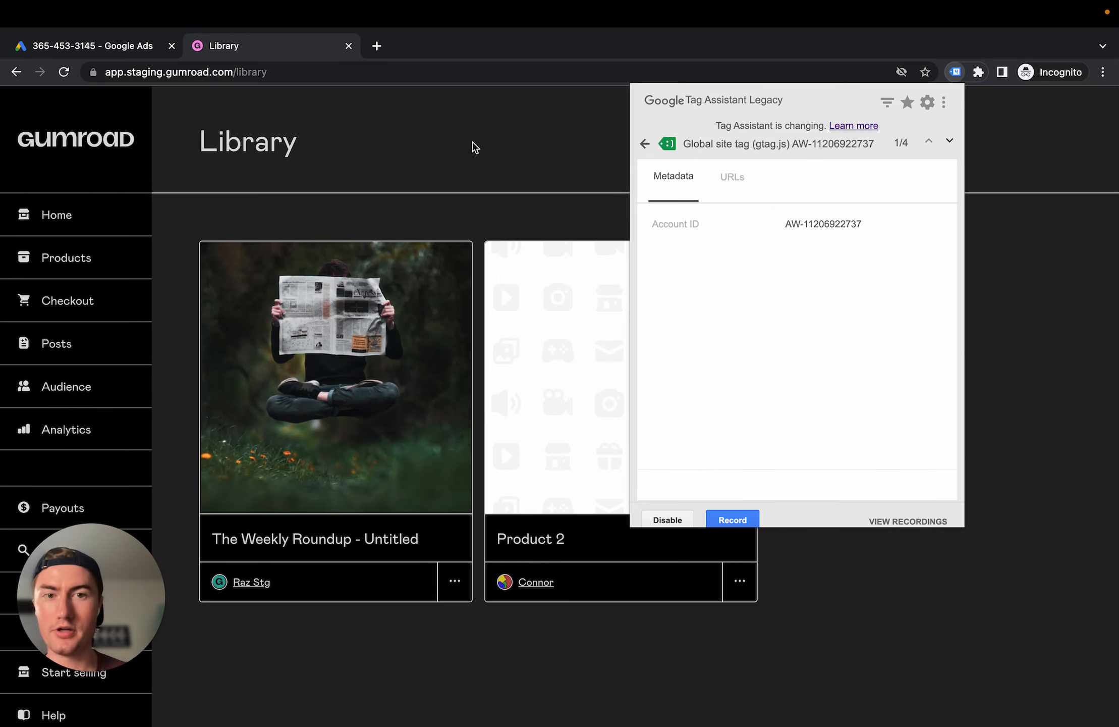
click(88, 45)
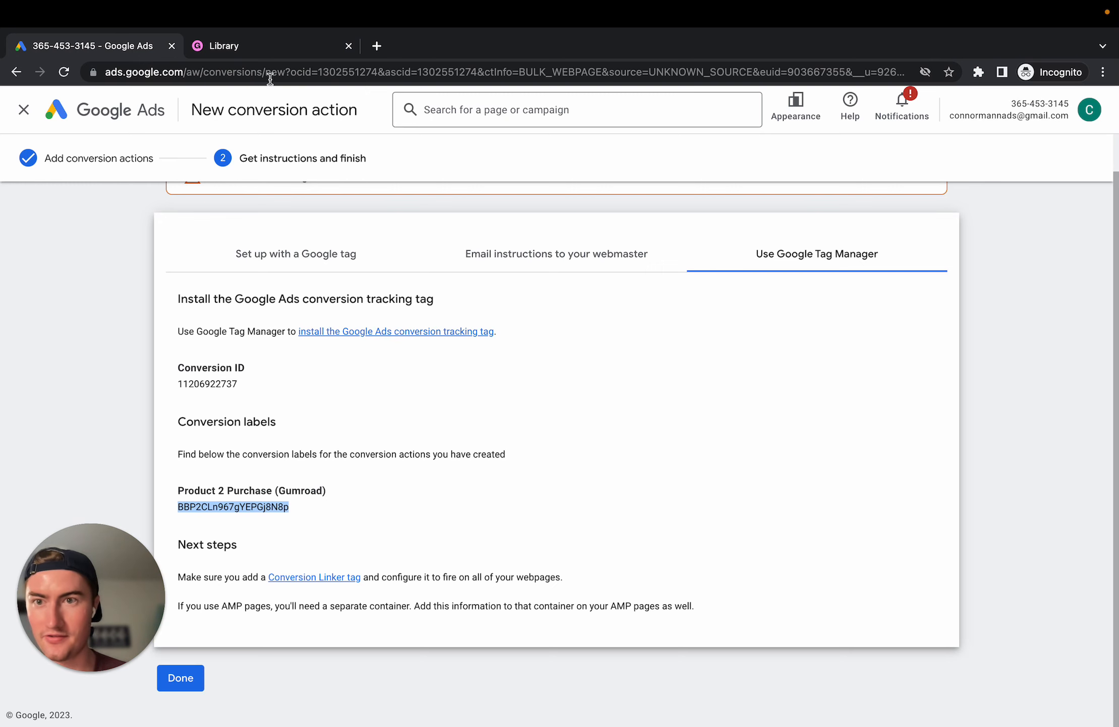
Return to the Library page's Tag Assistant results and show the details of the Google Ads Conversion Tracking tag
click(266, 50)
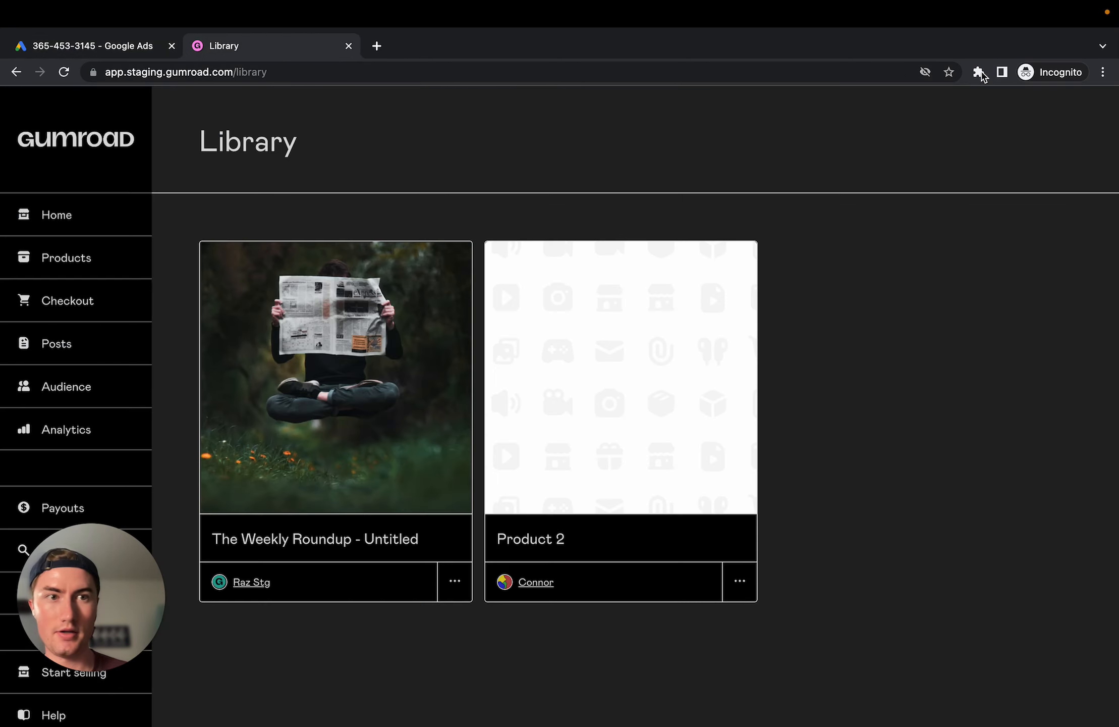
click(979, 73)
click(833, 178)
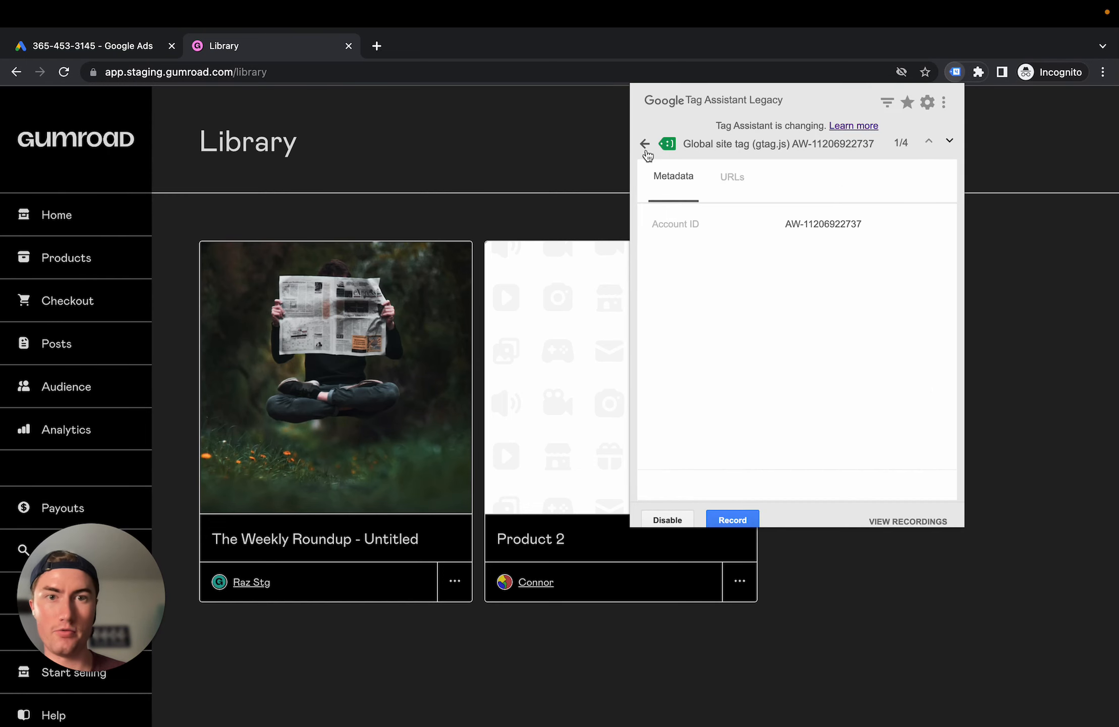
click(645, 148)
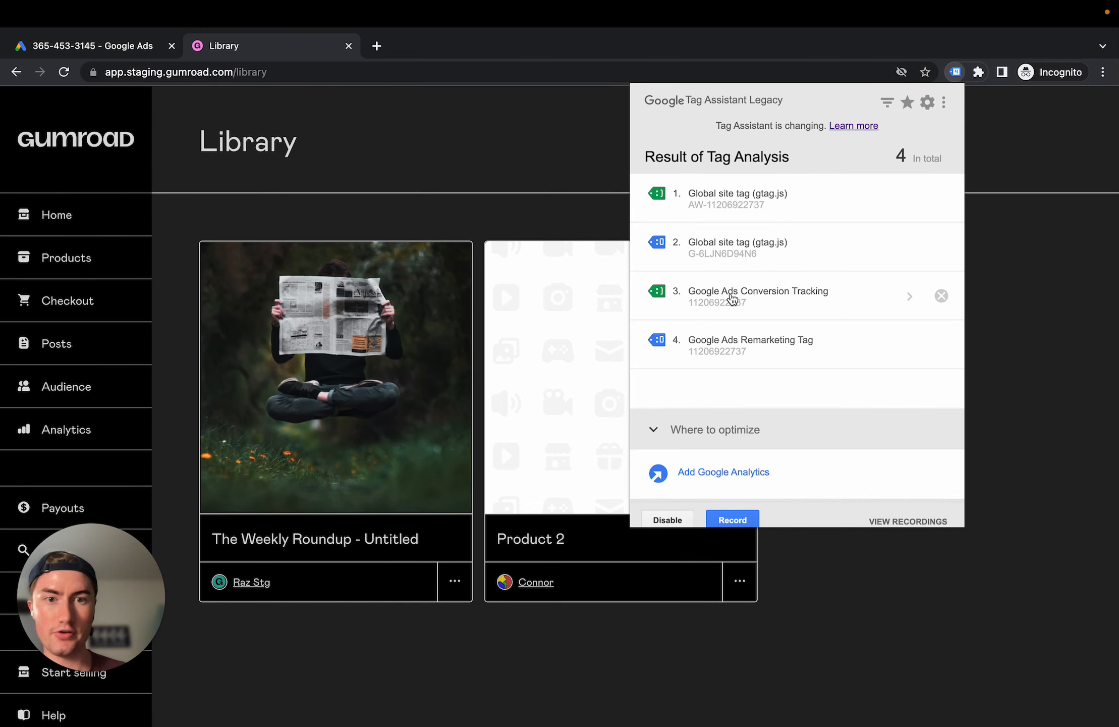
click(732, 300)
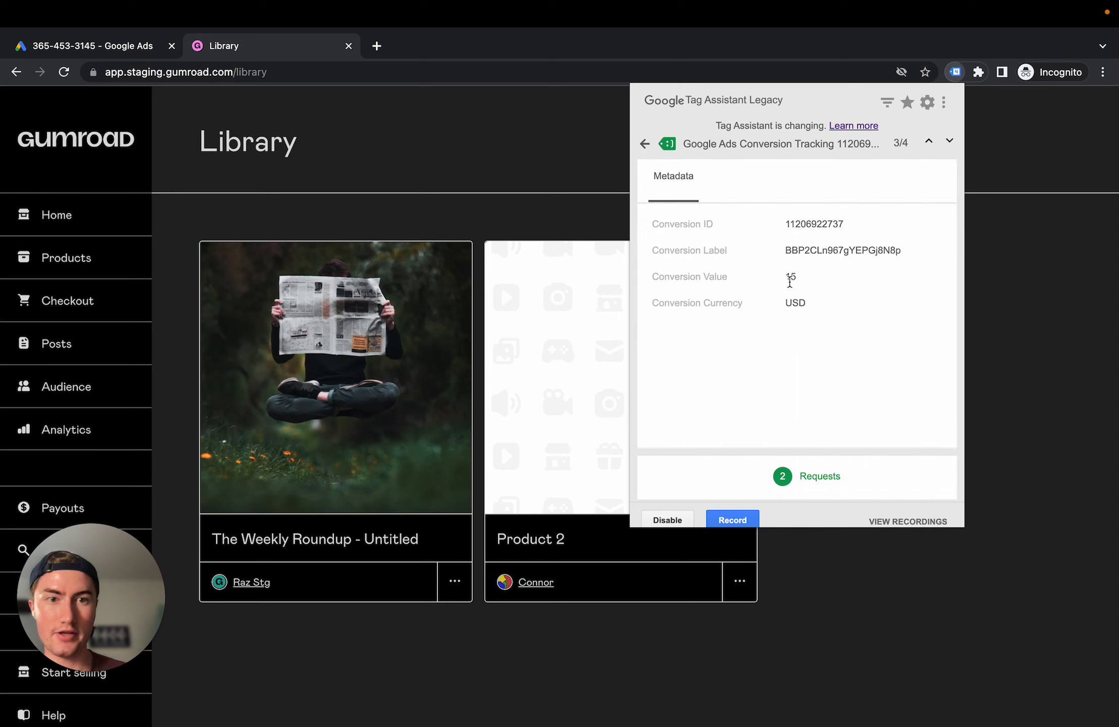
Examine the Google Ads Conversion Tracking tag's conversion value, currency, label and ID
double_click(792, 278)
click(792, 277)
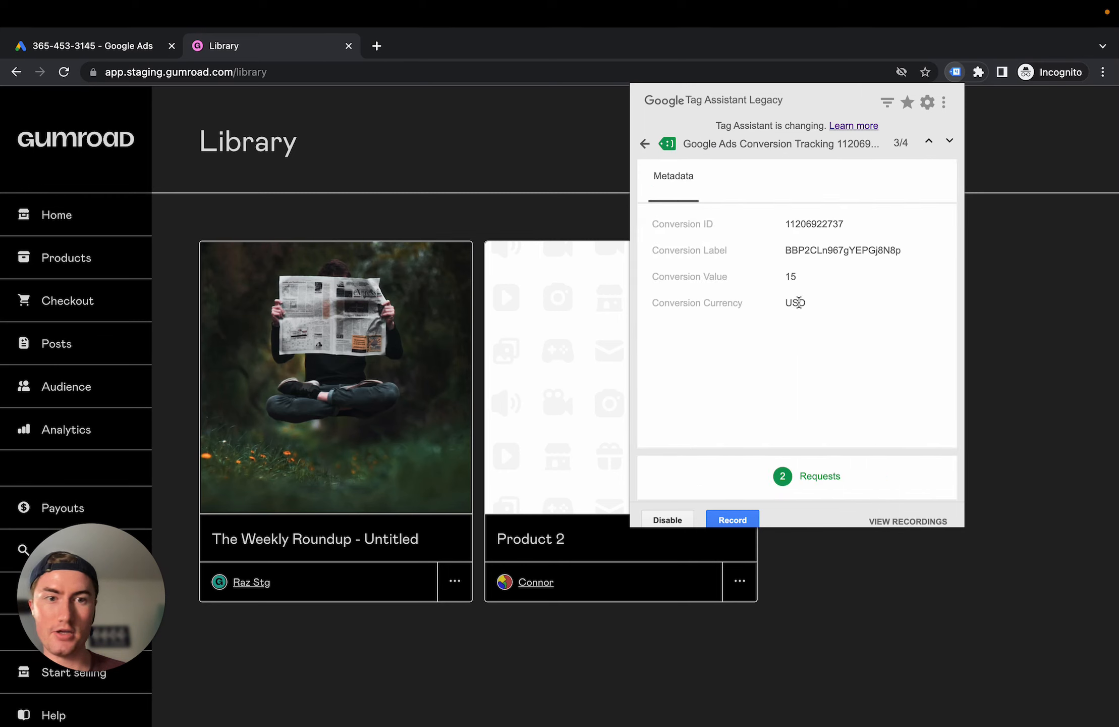
double_click(799, 303)
click(813, 306)
double_click(809, 251)
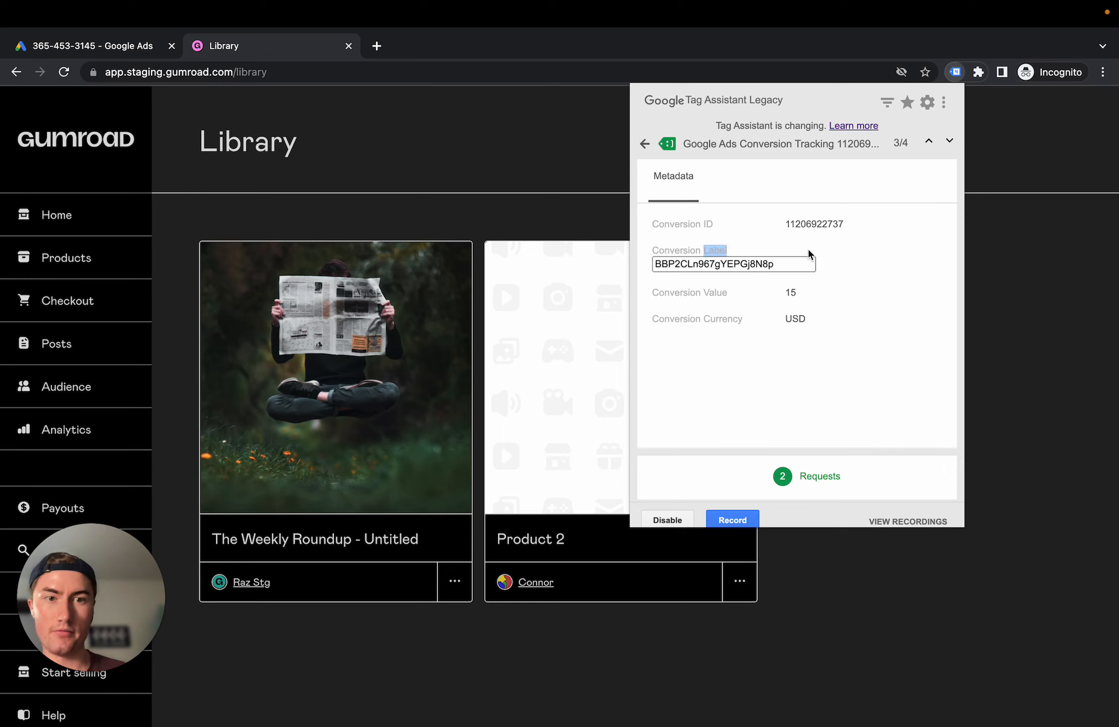
click(861, 283)
click(817, 226)
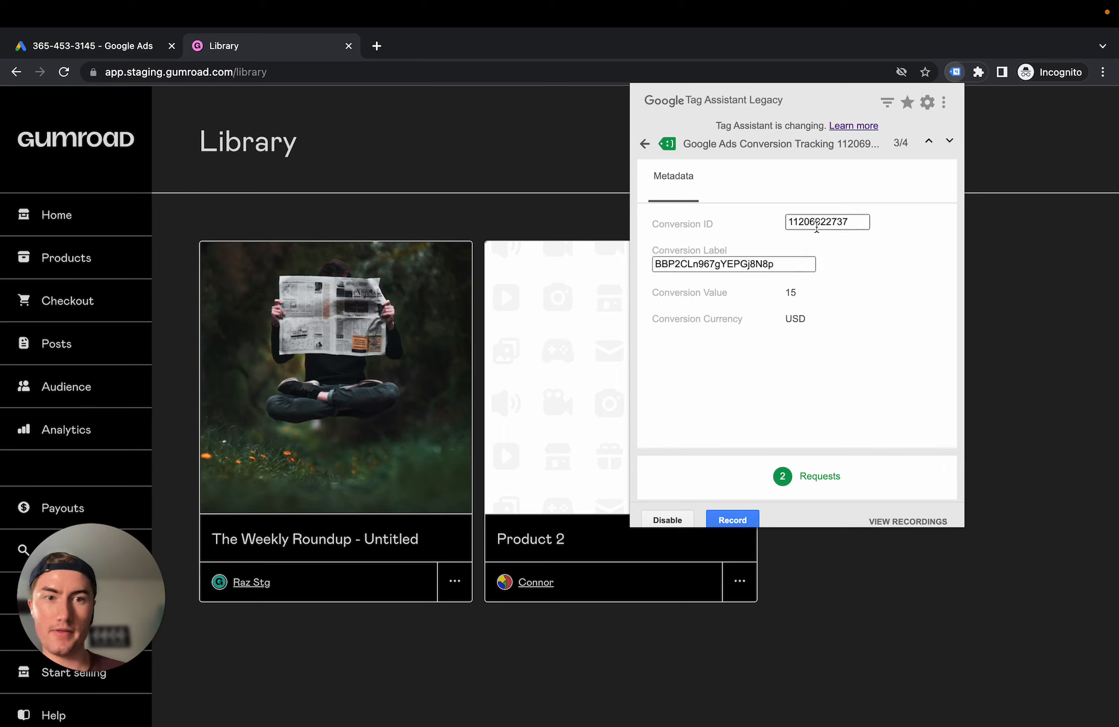
double_click(816, 227)
click(863, 277)
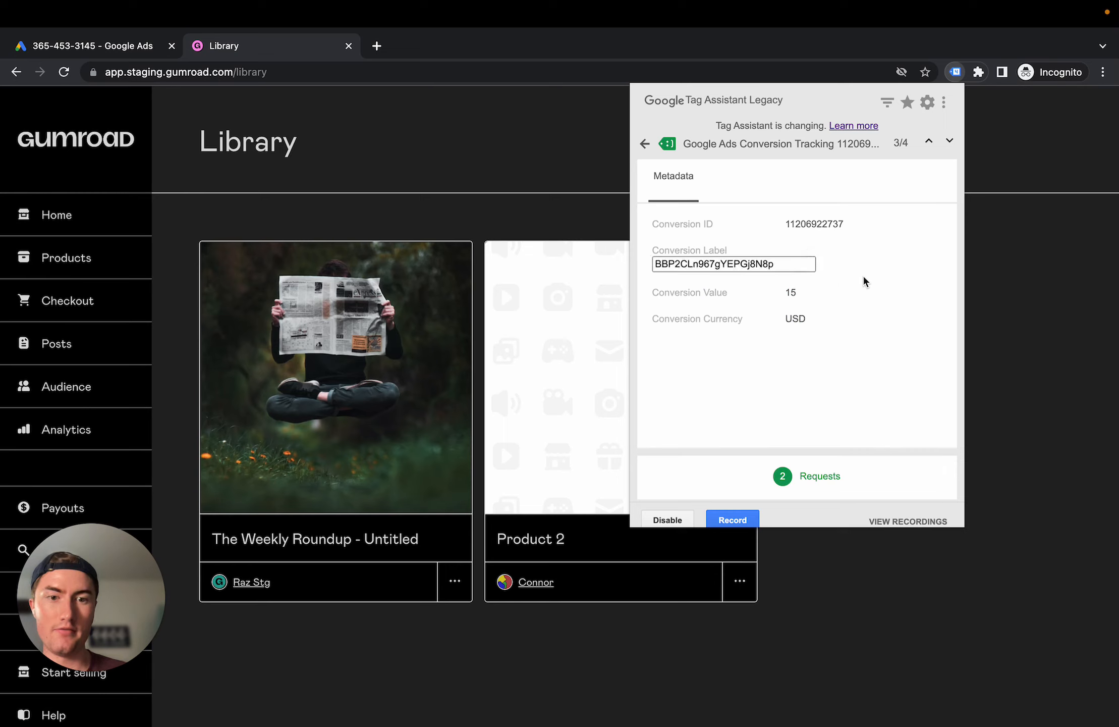